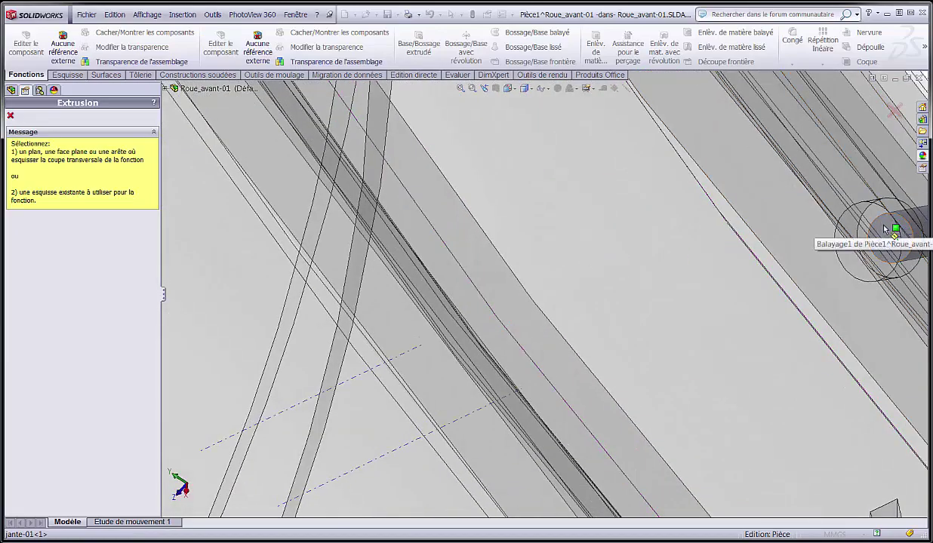
# - Start an extrusion sketch on the spoke's flat end face at the rim and draw a circle of about 5.8 mm radius
pyautogui.moveTo(885, 226); pyautogui.dragTo(585, 290, button='middle')
pyautogui.click(604, 282)
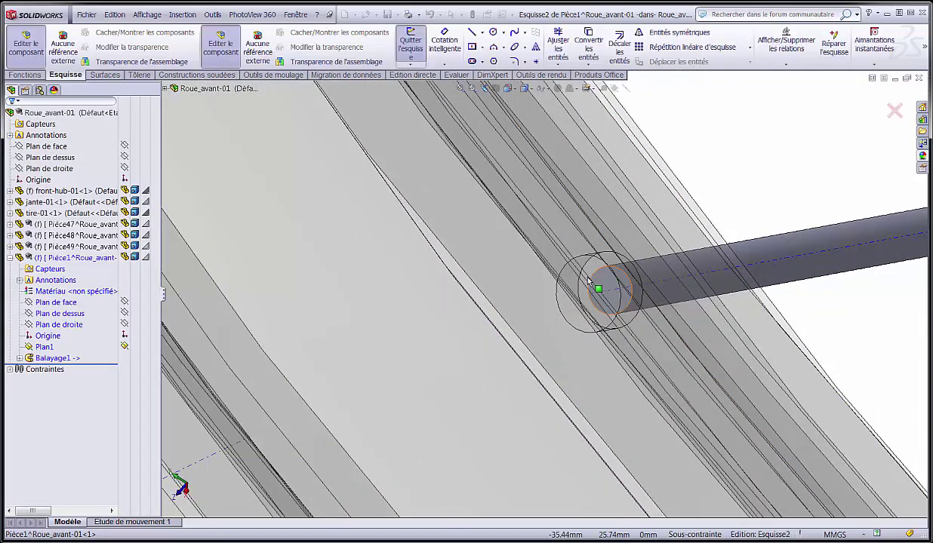
pyautogui.click(493, 32)
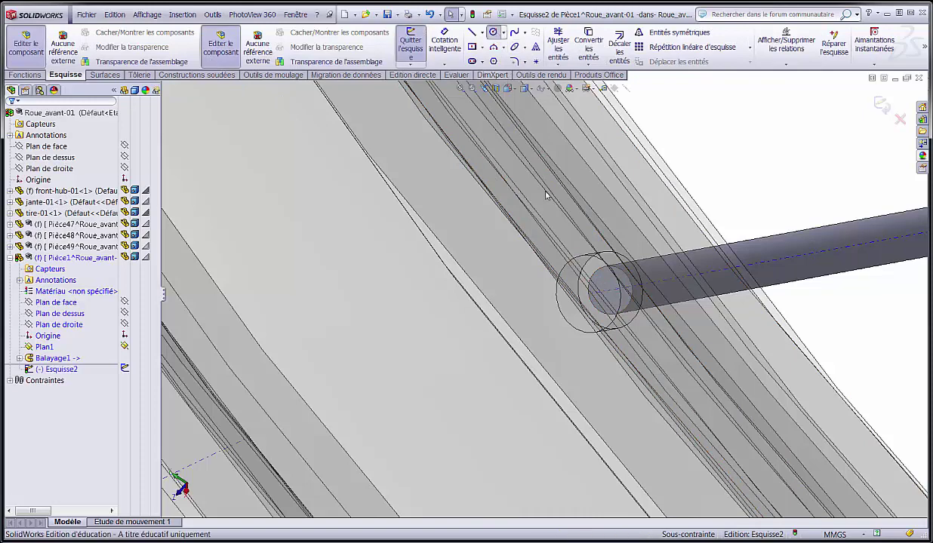
pyautogui.click(610, 279)
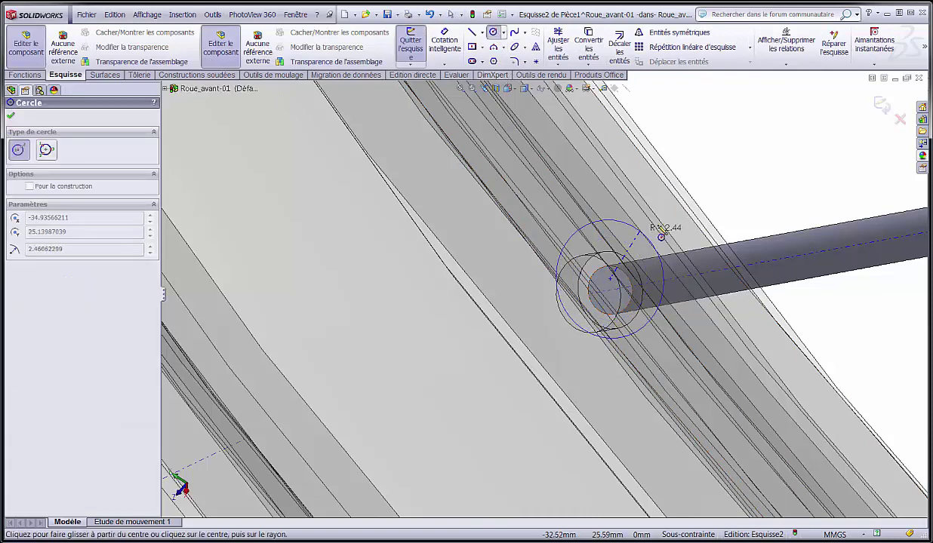
pyautogui.click(708, 198)
pyautogui.press('Escape')
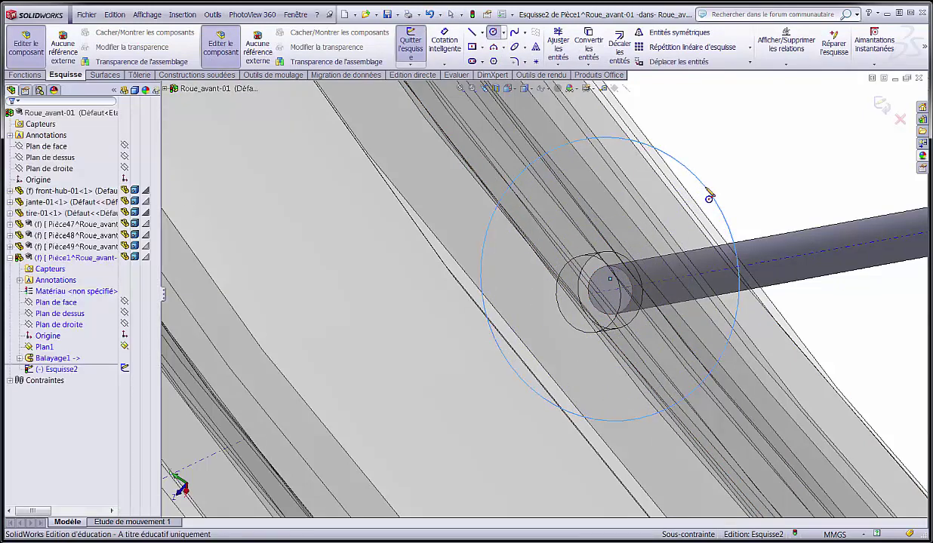
# - Dimension the circle's diameter and set it to 3 mm
pyautogui.click(444, 38)
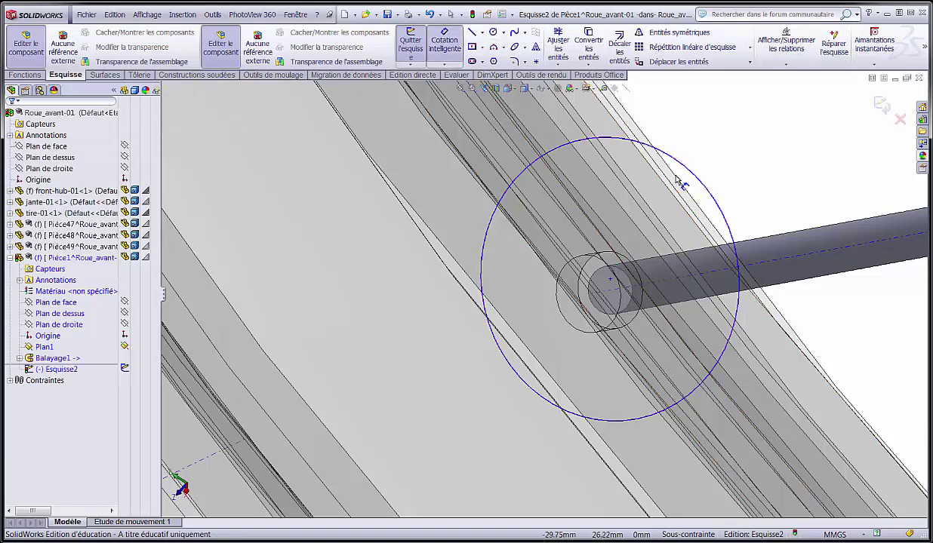
pyautogui.click(694, 175)
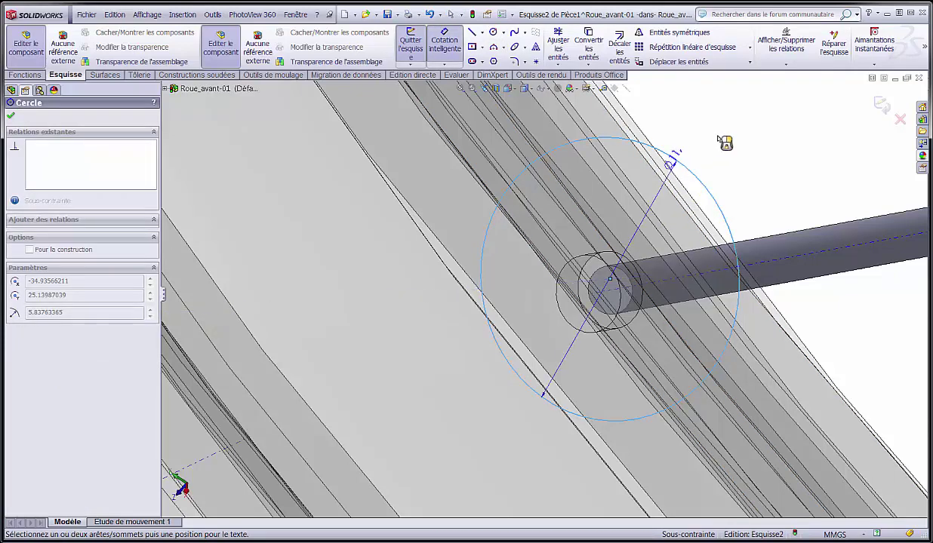
pyautogui.click(725, 142)
pyautogui.write('3')
pyautogui.press('Return')
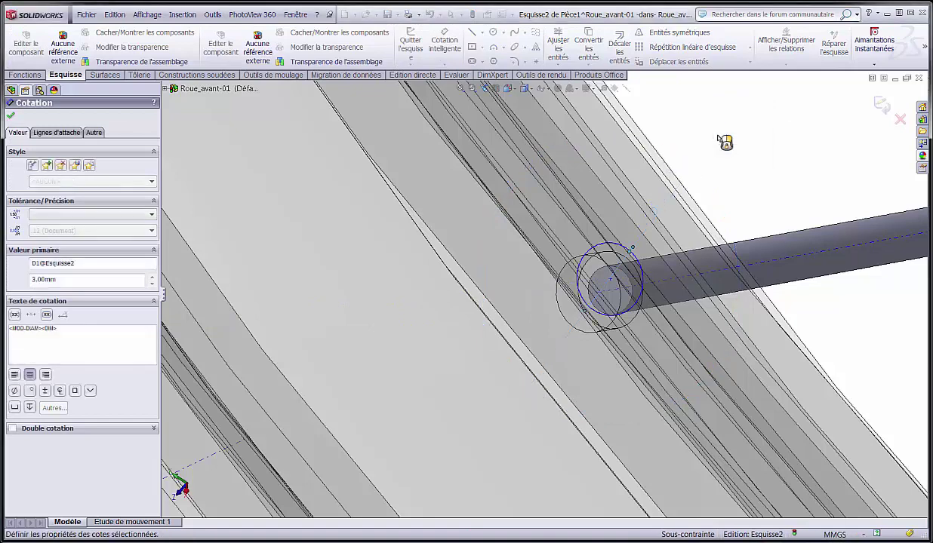
pyautogui.press('Escape')
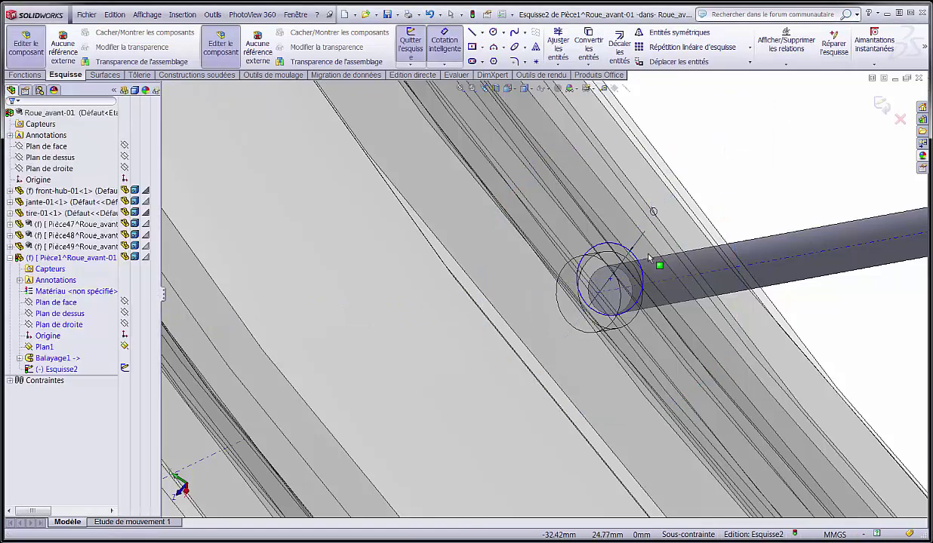
pyautogui.press('Escape')
# - Make the 3 mm circle concentric with the circular edge of the spoke's end
pyautogui.click(608, 280)
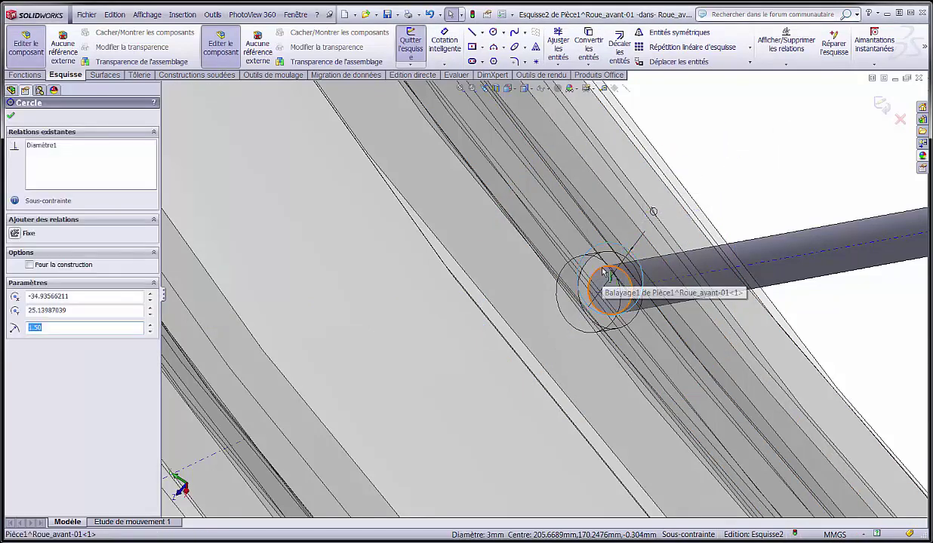
pyautogui.keyDown('ctrl'); pyautogui.click(605, 273); pyautogui.keyUp('ctrl')
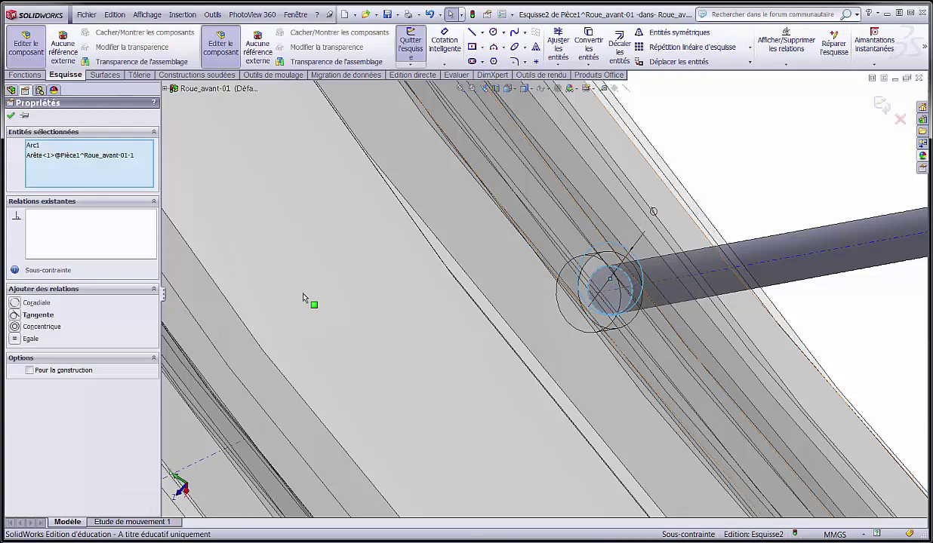
pyautogui.click(14, 327)
pyautogui.click(771, 156)
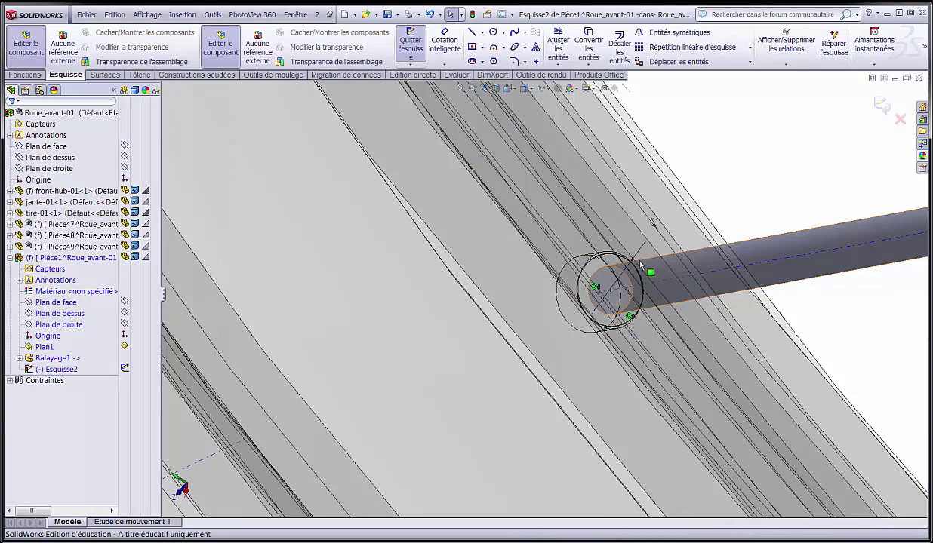
# - Extrude the circle as a merged boss, 2 mm blind in the first direction and 5 mm blind in the second
pyautogui.moveTo(641, 265); pyautogui.dragTo(723, 272, button='middle')
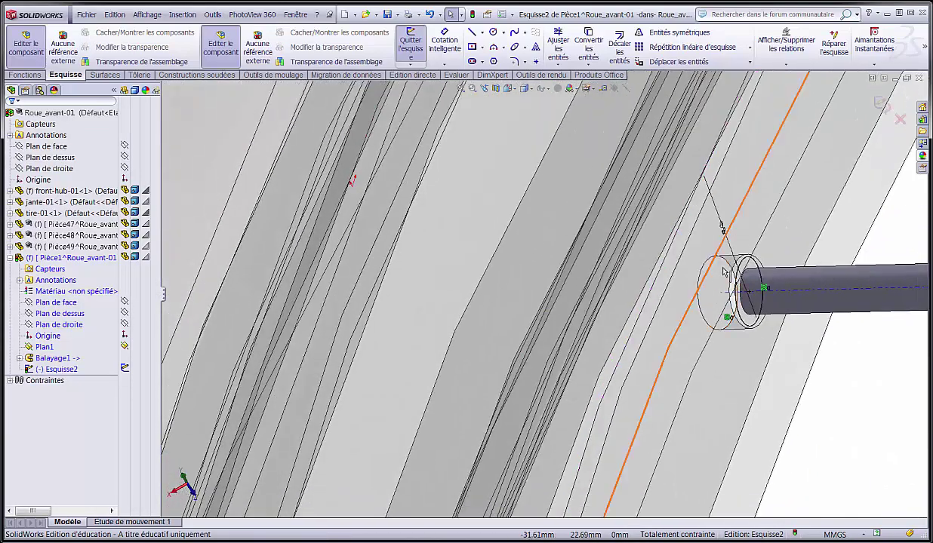
pyautogui.scroll(-4, 718, 268)
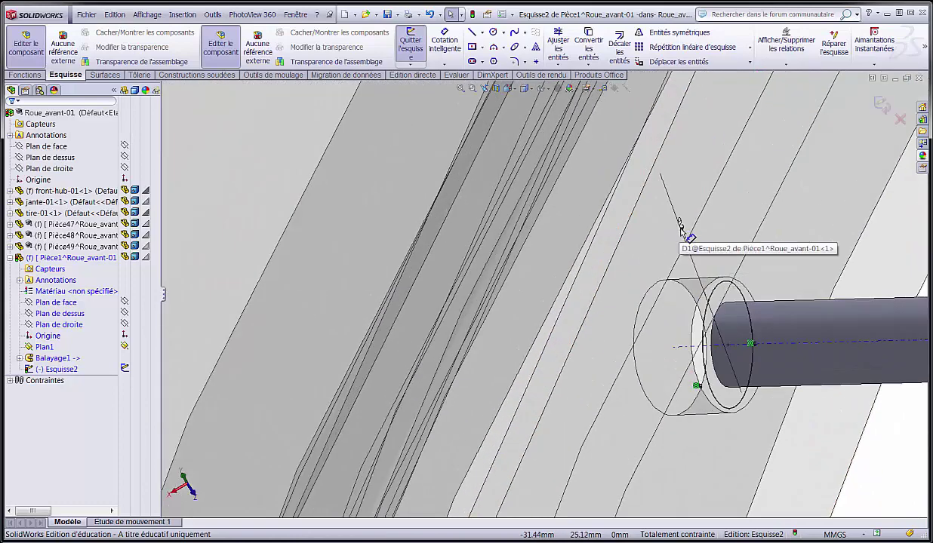
pyautogui.scroll(3, 680, 226)
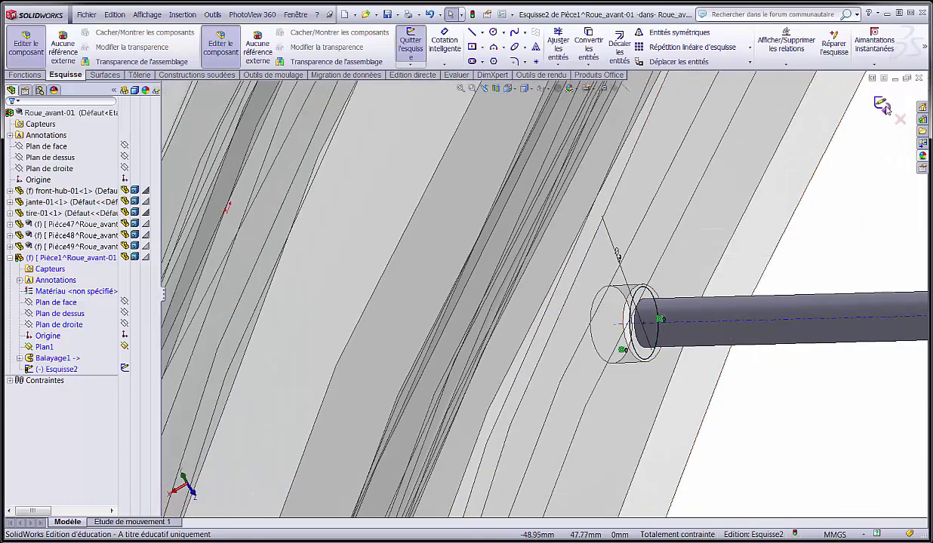
pyautogui.press('e')
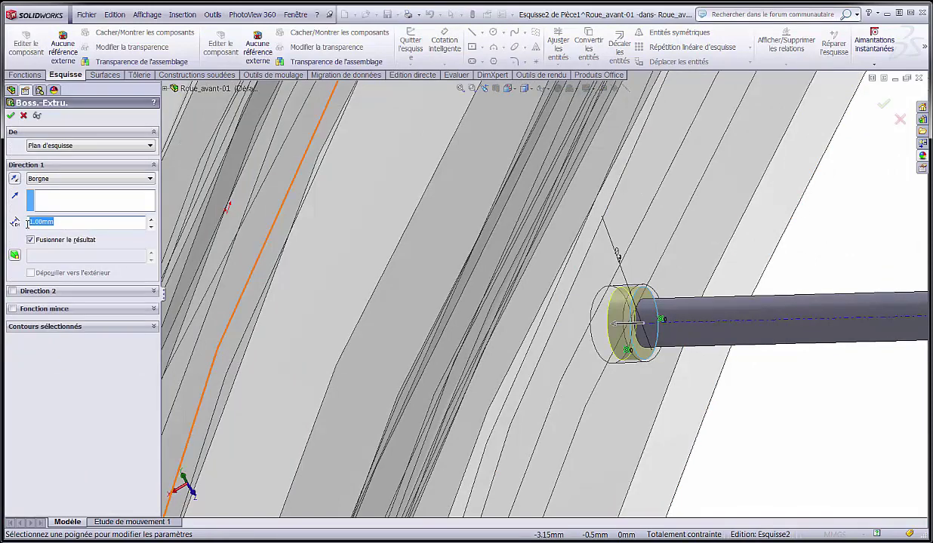
pyautogui.write('2')
pyautogui.press('Return')
pyautogui.click(11, 291)
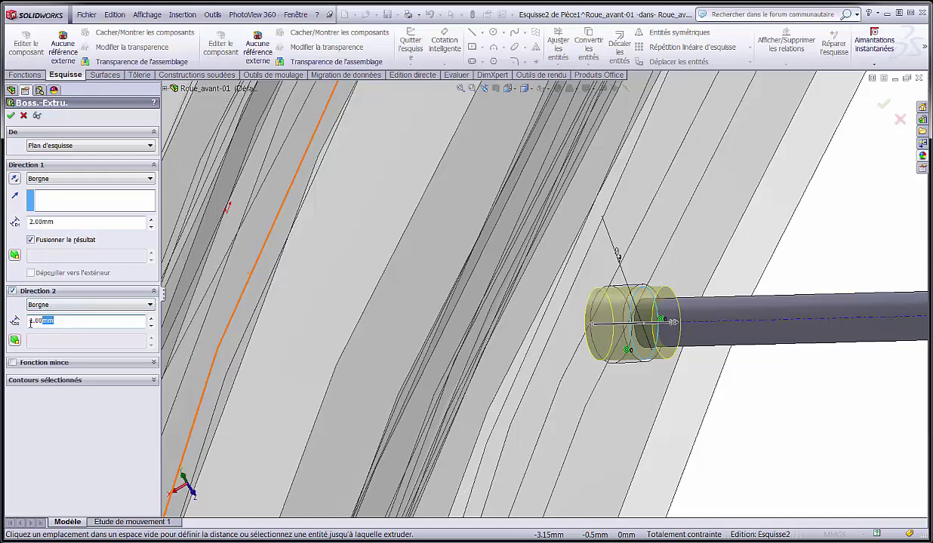
pyautogui.write('5')
pyautogui.press('Return')
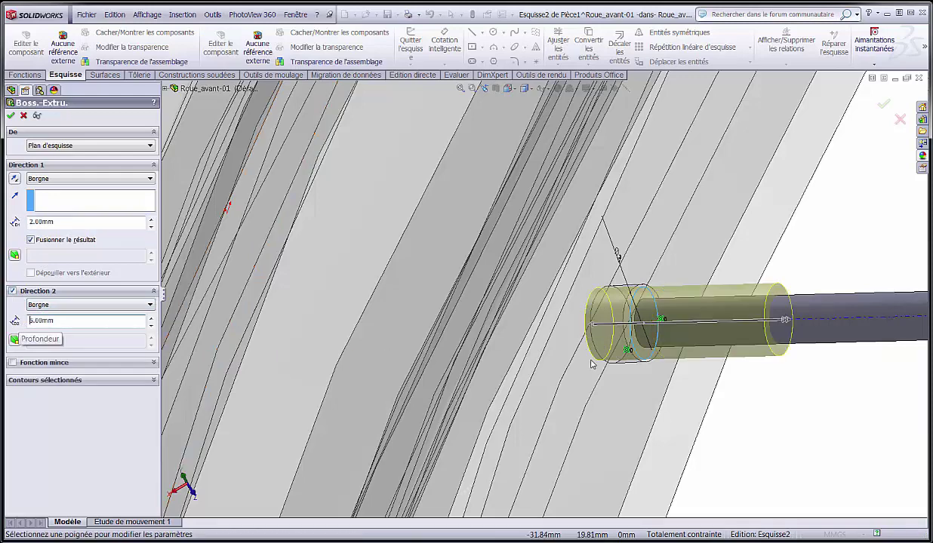
pyautogui.click(884, 105)
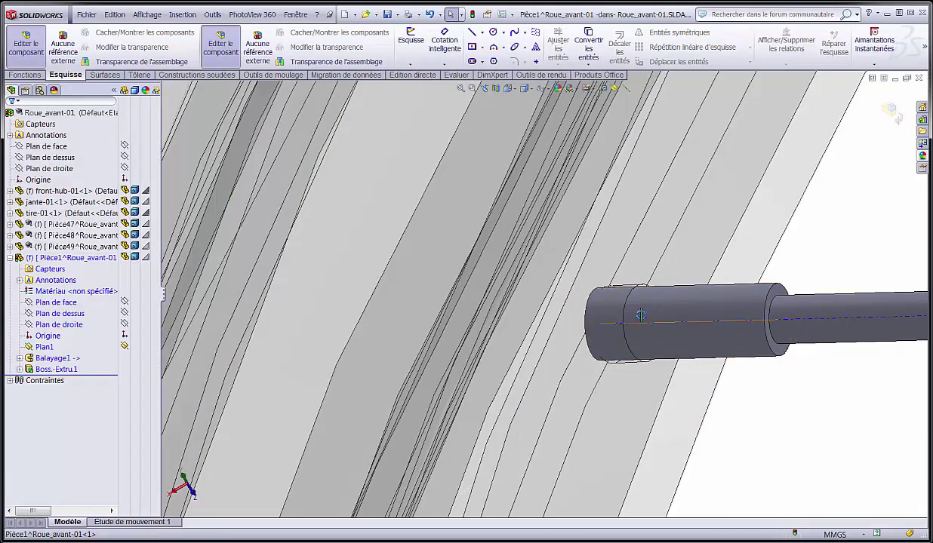
# - Start another extrusion sketch on the new boss's outer end face and draw a circle of about 0.6 mm radius beside it
pyautogui.moveTo(640, 315); pyautogui.dragTo(628, 306, button='middle')
pyautogui.scroll(4, 444, 218)
pyautogui.scroll(-6, 283, 200)
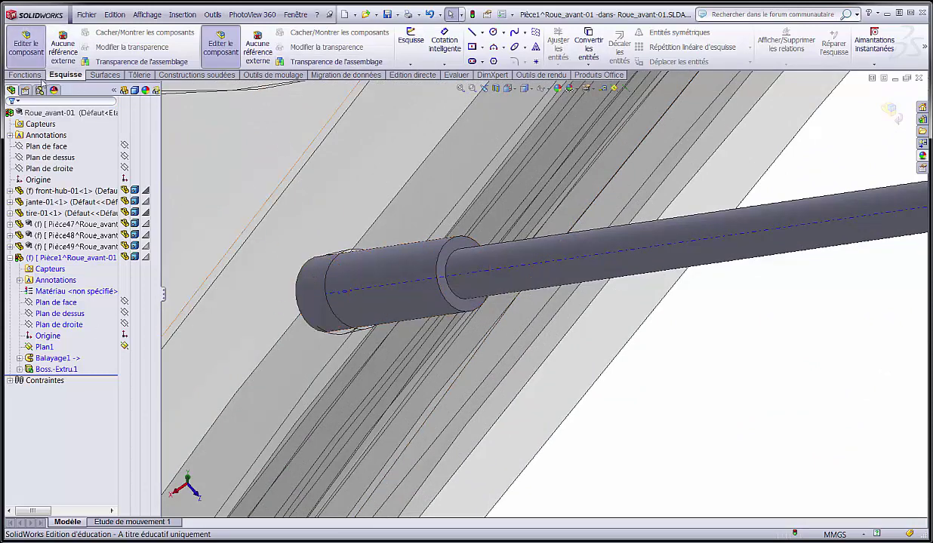
pyautogui.click(25, 74)
pyautogui.click(419, 45)
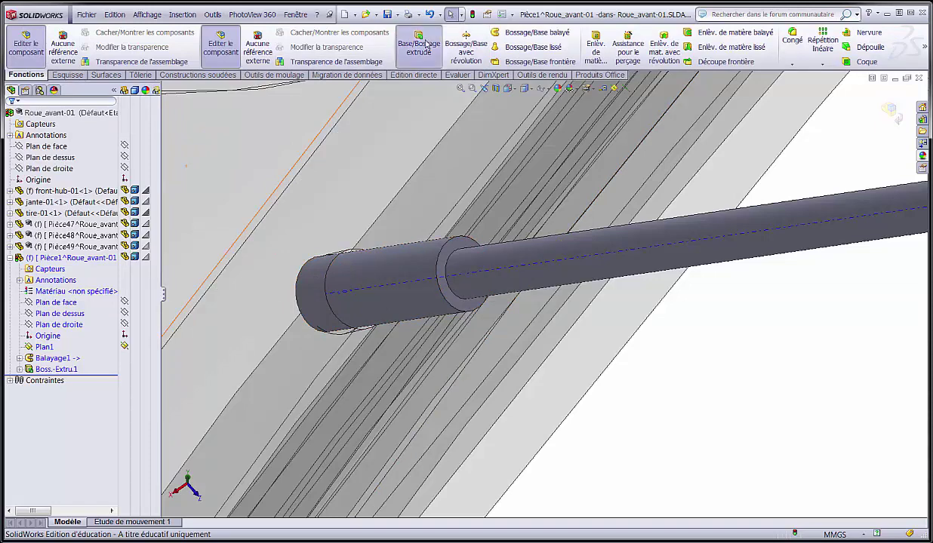
pyautogui.click(310, 281)
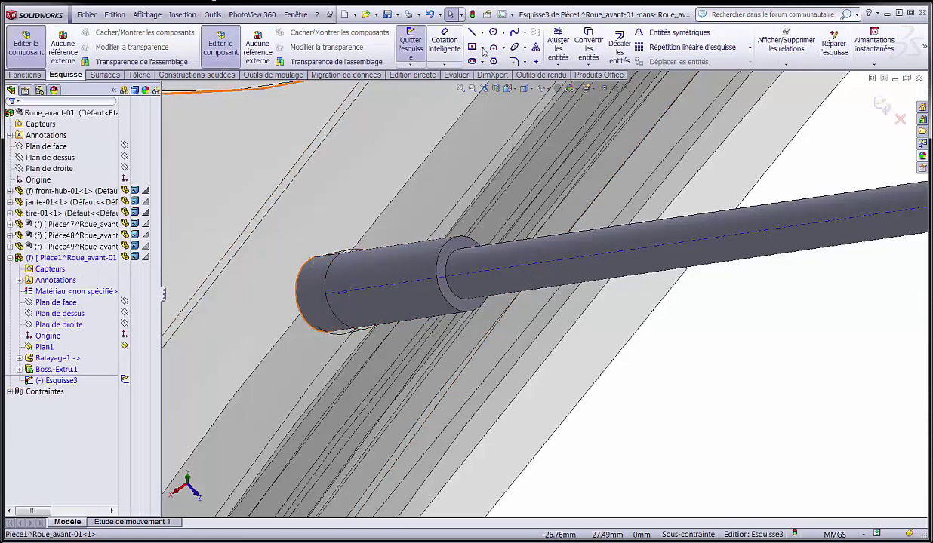
pyautogui.click(493, 32)
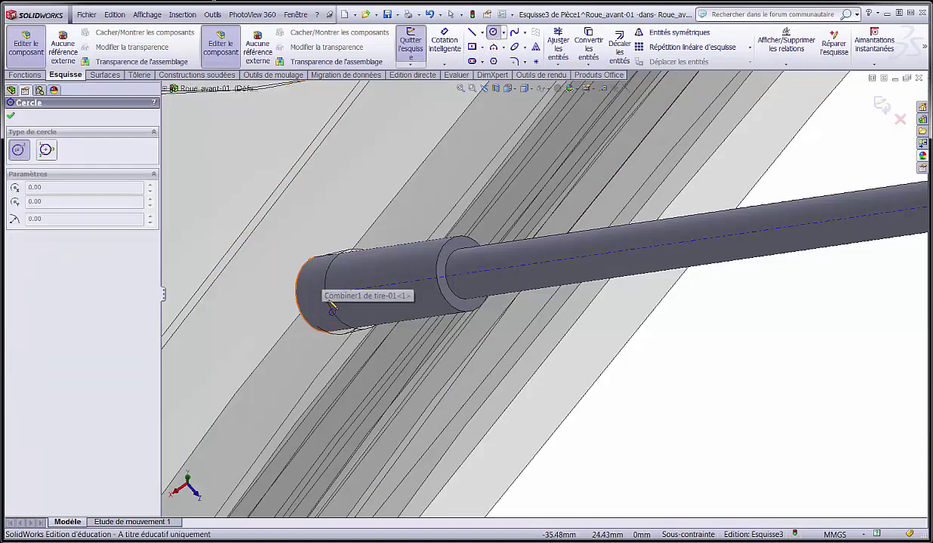
pyautogui.moveTo(277, 256); pyautogui.dragTo(286, 257)
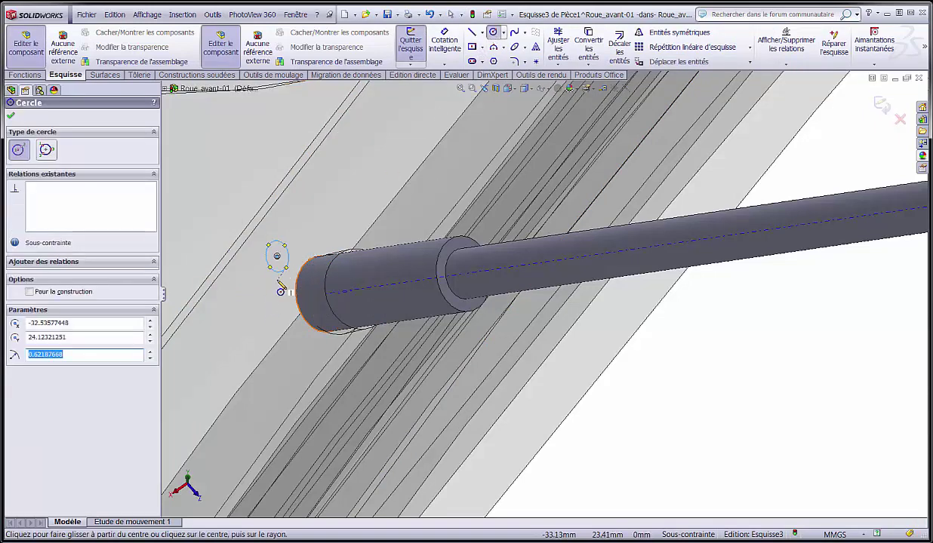
pyautogui.press('Escape')
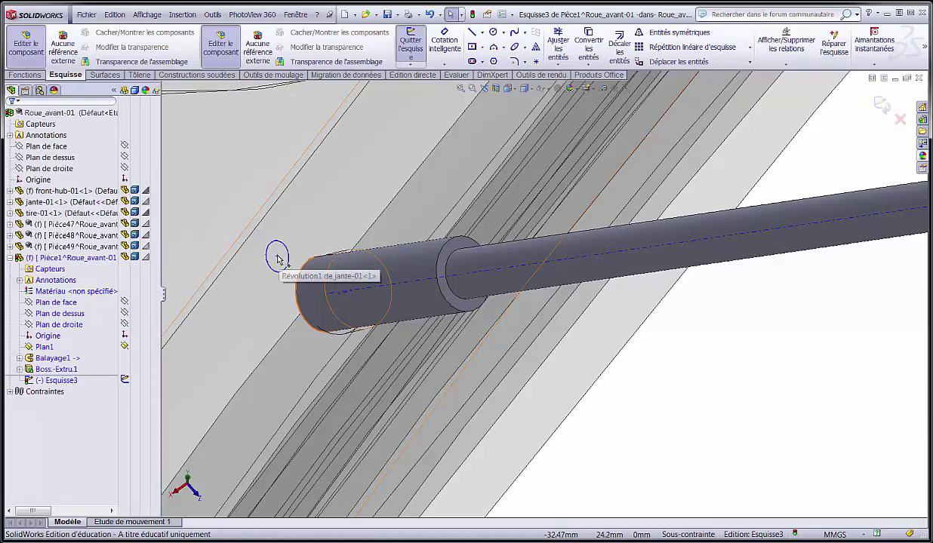
# - Make the small circle concentric with the circular edge of the boss's outer end
pyautogui.click(277, 269)
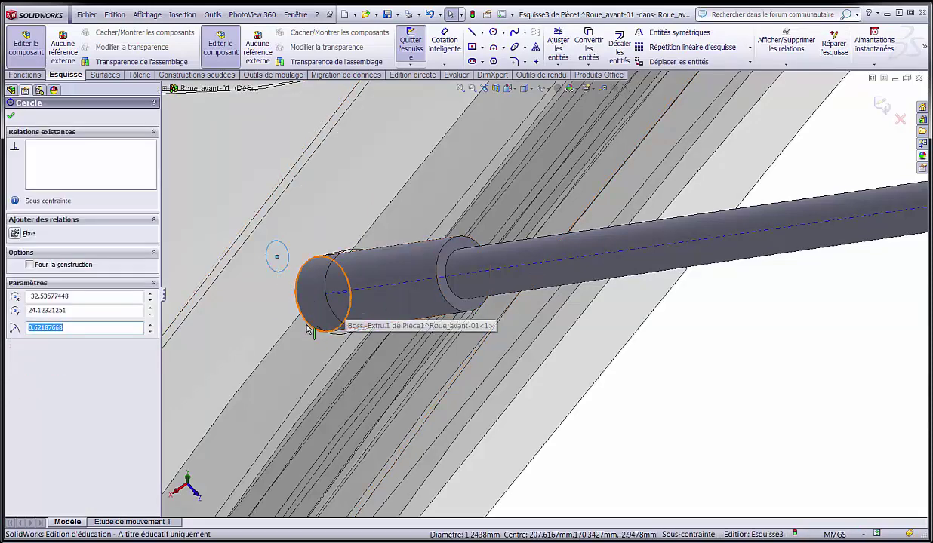
pyautogui.keyDown('ctrl'); pyautogui.click(321, 326); pyautogui.keyUp('ctrl')
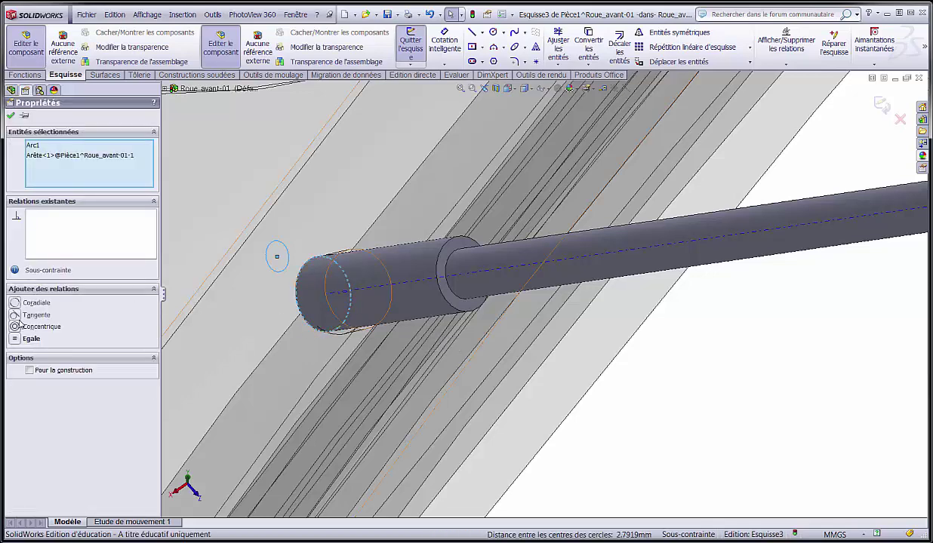
pyautogui.click(698, 444)
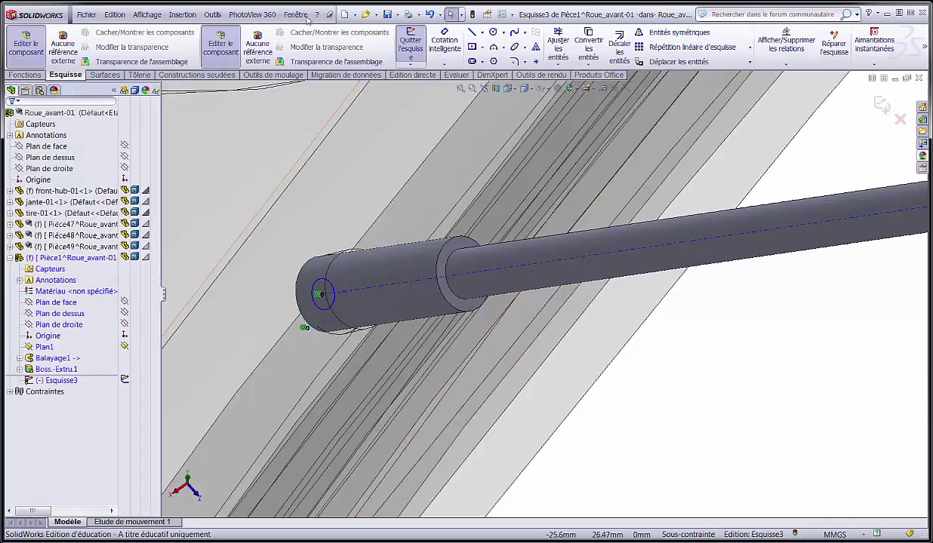
# - Dimension the concentric circle on the boss's end face with a diameter of 5 mm
pyautogui.click(445, 42)
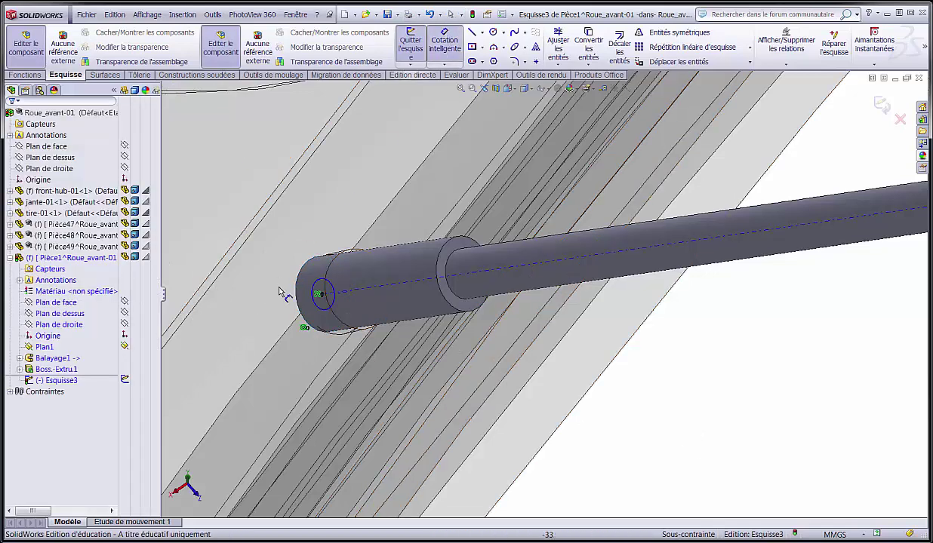
pyautogui.click(315, 306)
pyautogui.click(232, 296)
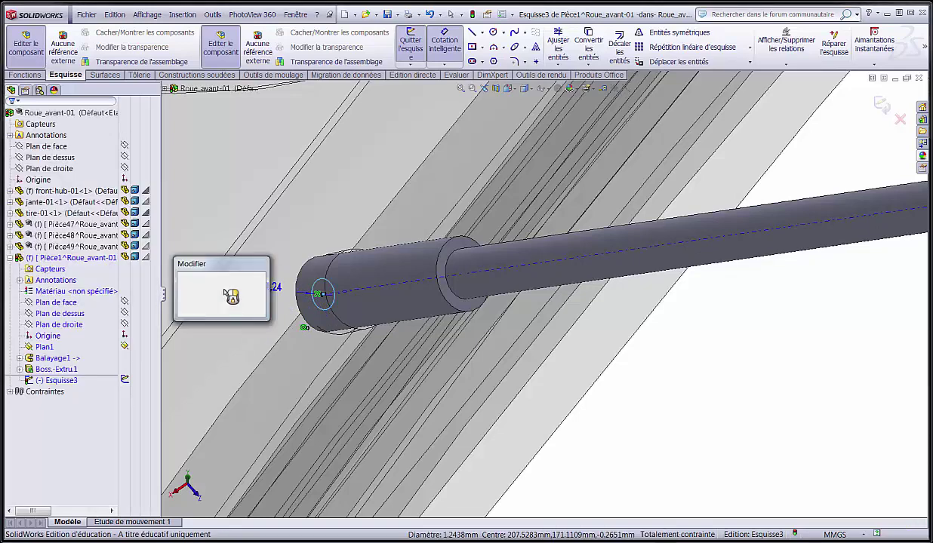
pyautogui.press('Return')
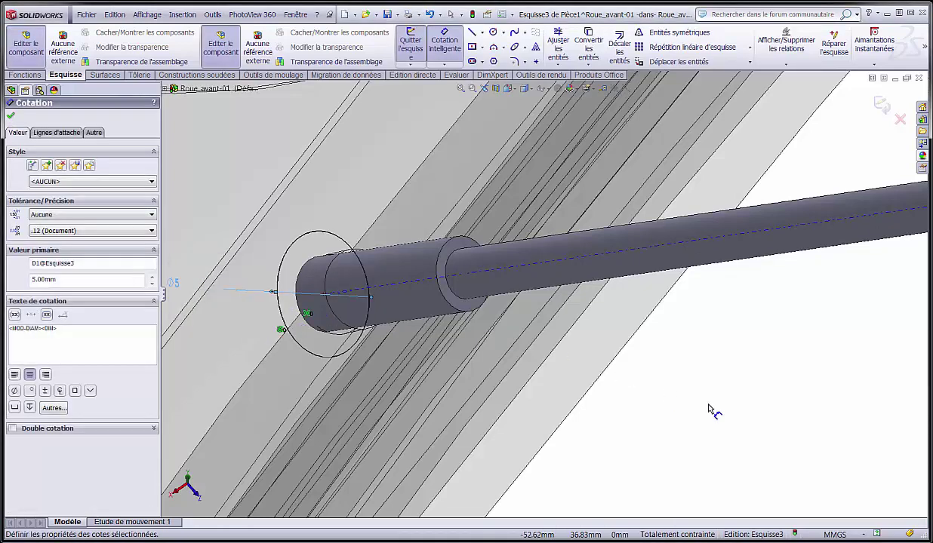
pyautogui.click(708, 404)
# - Extrude the 5 mm circle 0.2 mm blind, merged with the boss, to form a thin flange on its end
pyautogui.click(881, 105)
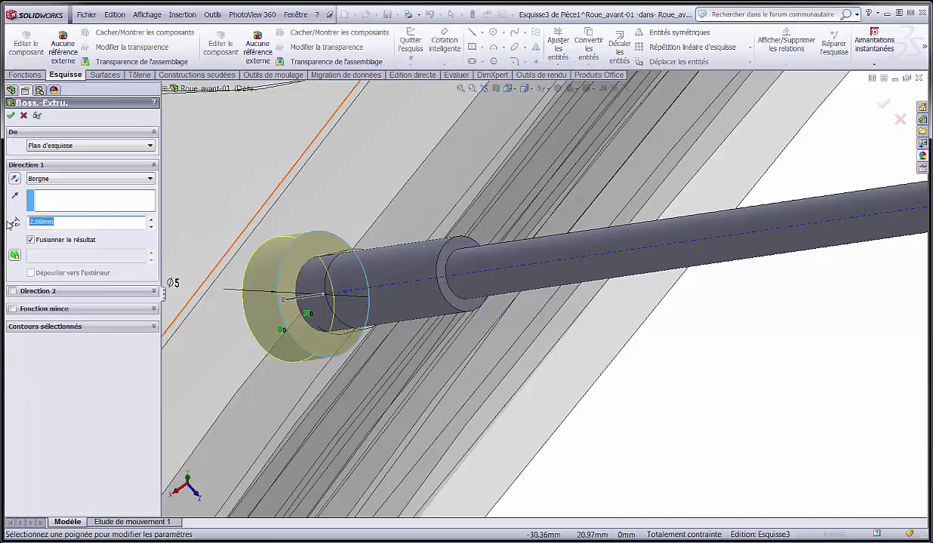
pyautogui.write('0.2')
pyautogui.press('Return')
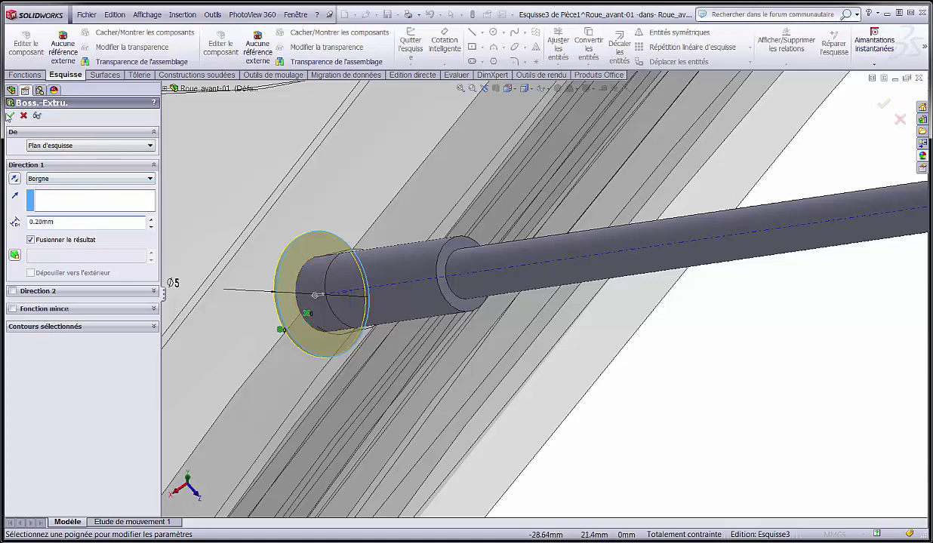
pyautogui.click(11, 116)
pyautogui.click(733, 415)
pyautogui.scroll(6, 631, 381)
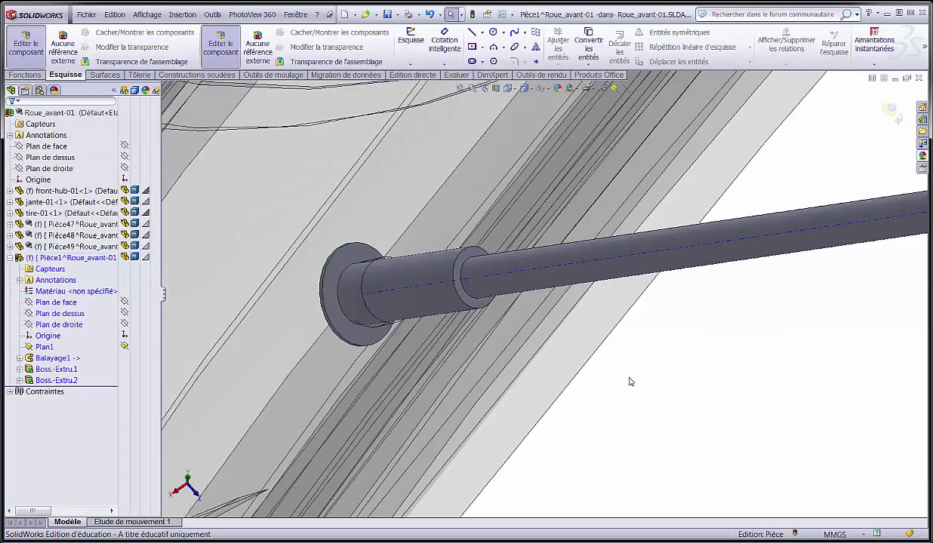
pyautogui.scroll(8, 654, 352)
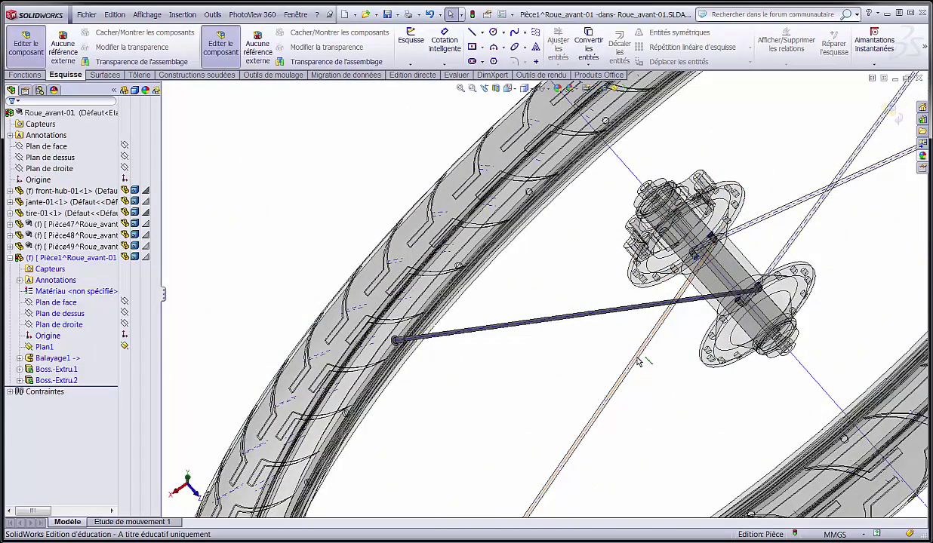
pyautogui.scroll(5, 638, 363)
pyautogui.scroll(-12, 660, 200)
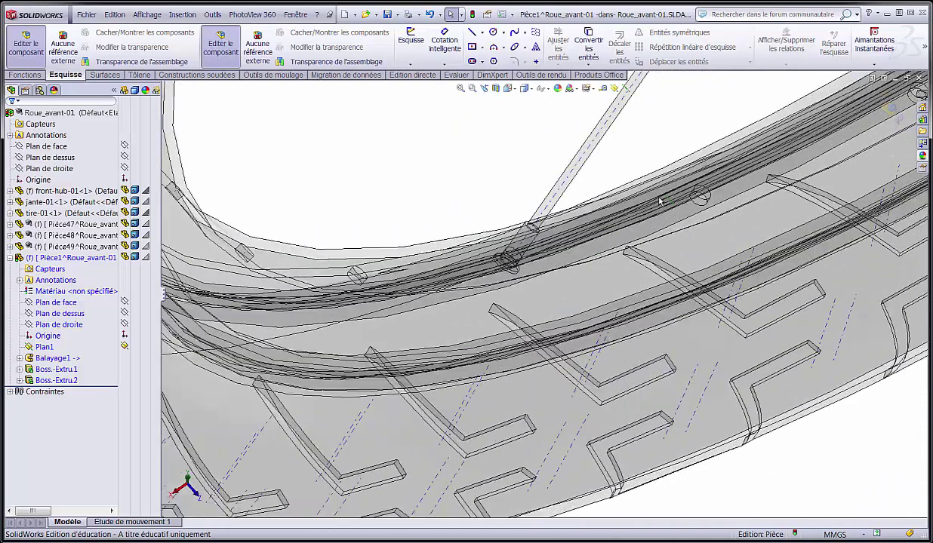
# - Measure the flange diameter and thickness of the nipple on the neighbouring existing spoke at the rim
pyautogui.scroll(-6, 427, 291)
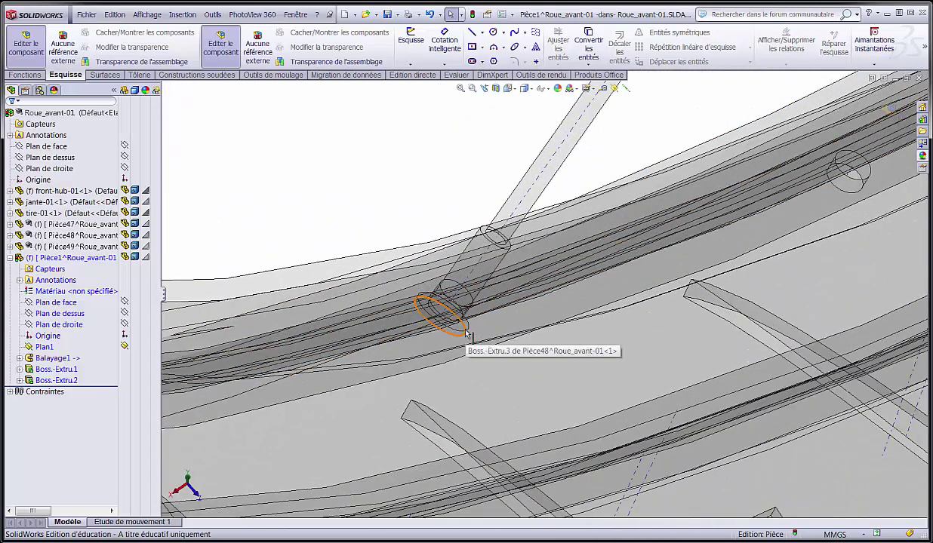
pyautogui.click(466, 331)
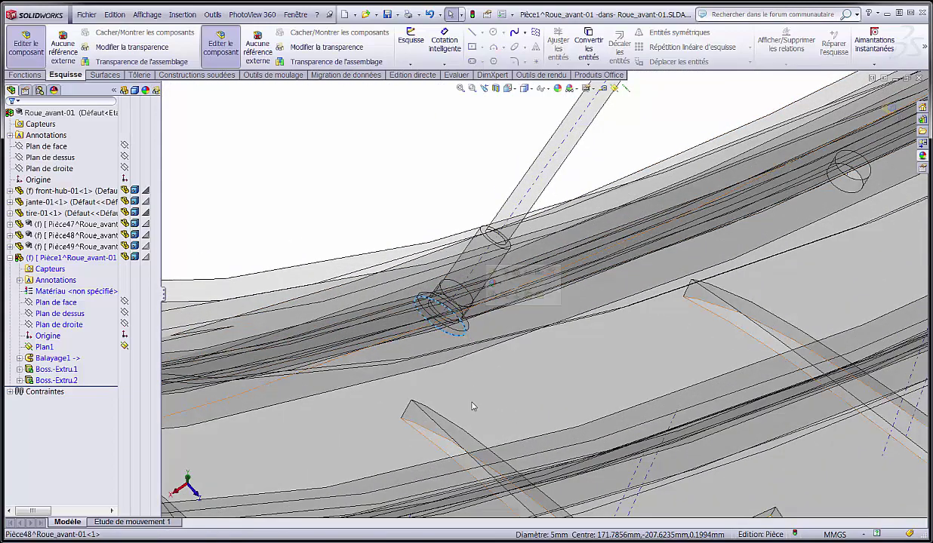
pyautogui.click(393, 196)
pyautogui.click(465, 335)
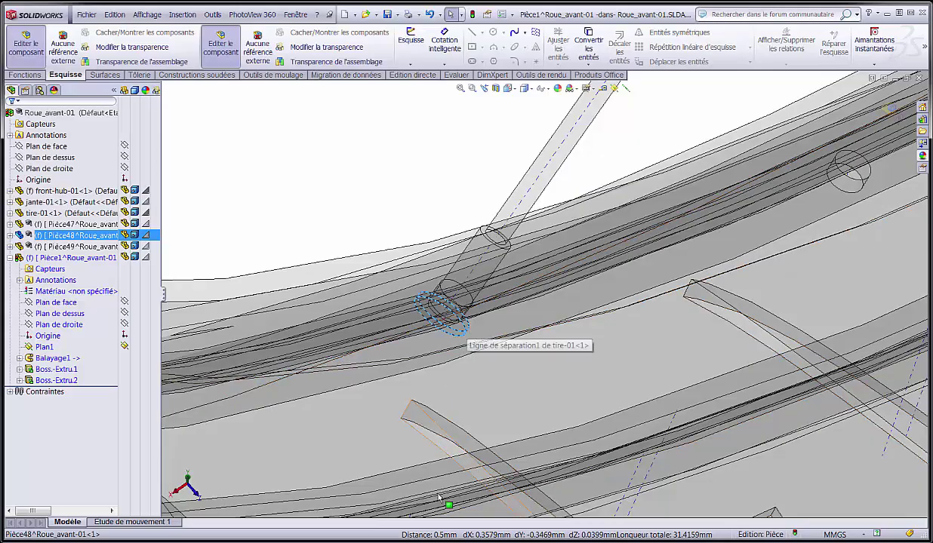
pyautogui.click(399, 184)
pyautogui.scroll(5, 351, 156)
pyautogui.scroll(2, 502, 139)
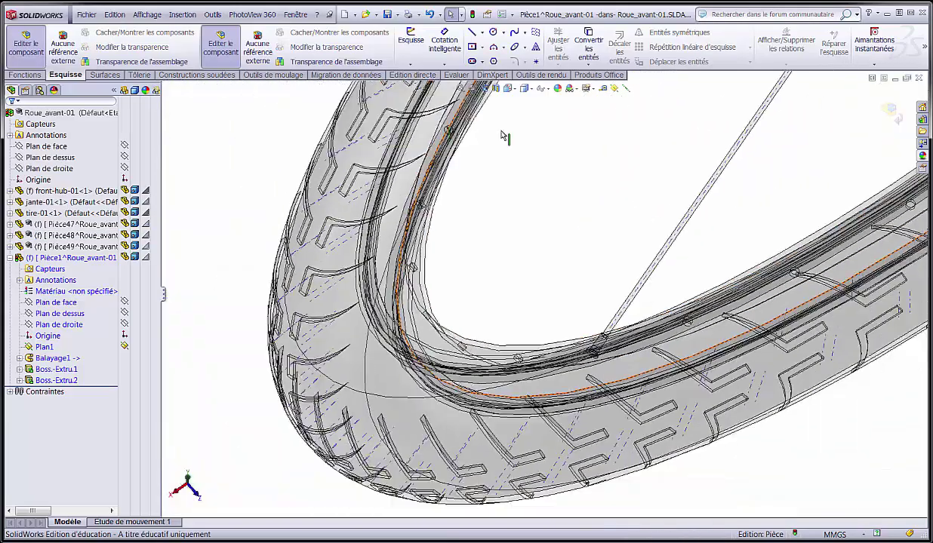
# - Set the extrusion depth of the new spoke's 5 mm nipple flange to 0.5 mm and rebuild the model
pyautogui.scroll(-6, 532, 137)
pyautogui.scroll(-3, 595, 174)
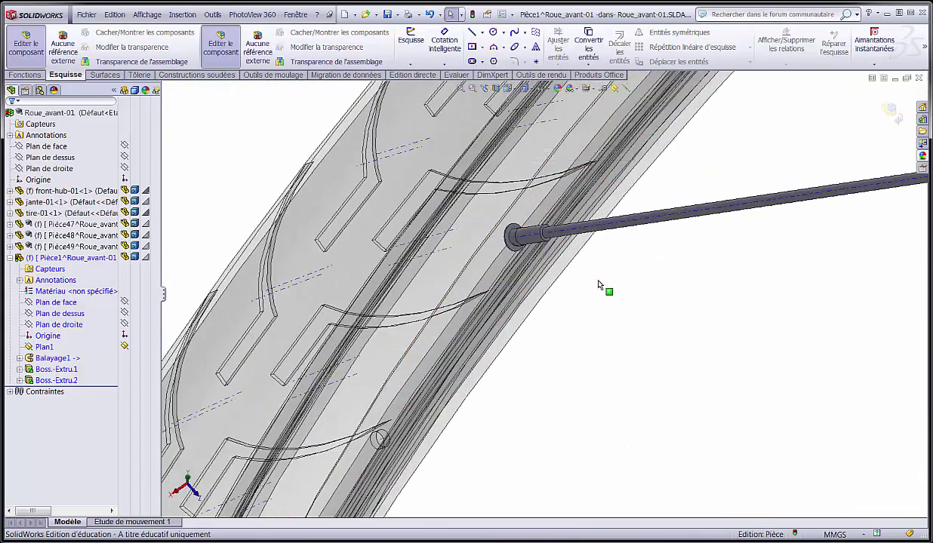
pyautogui.scroll(-3, 507, 256)
pyautogui.click(551, 278)
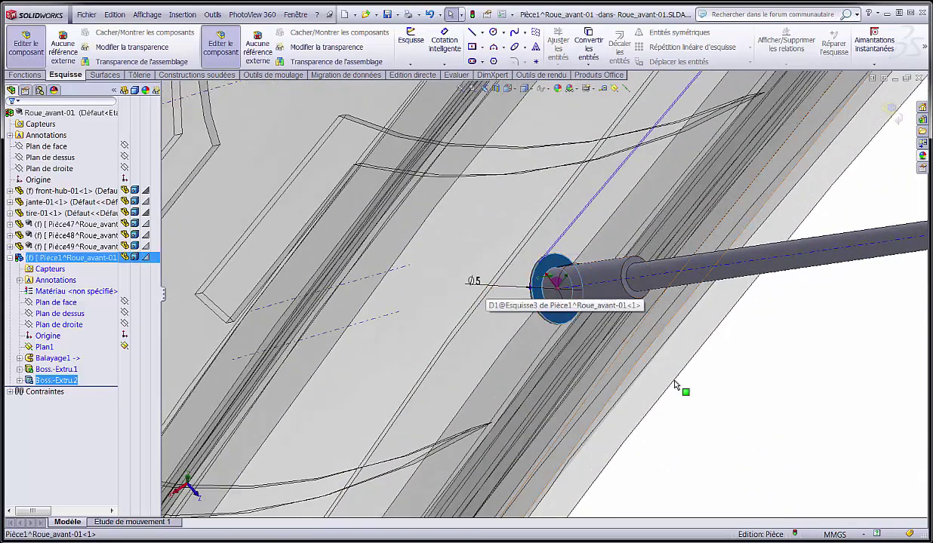
pyautogui.click(670, 434)
pyautogui.click(57, 384)
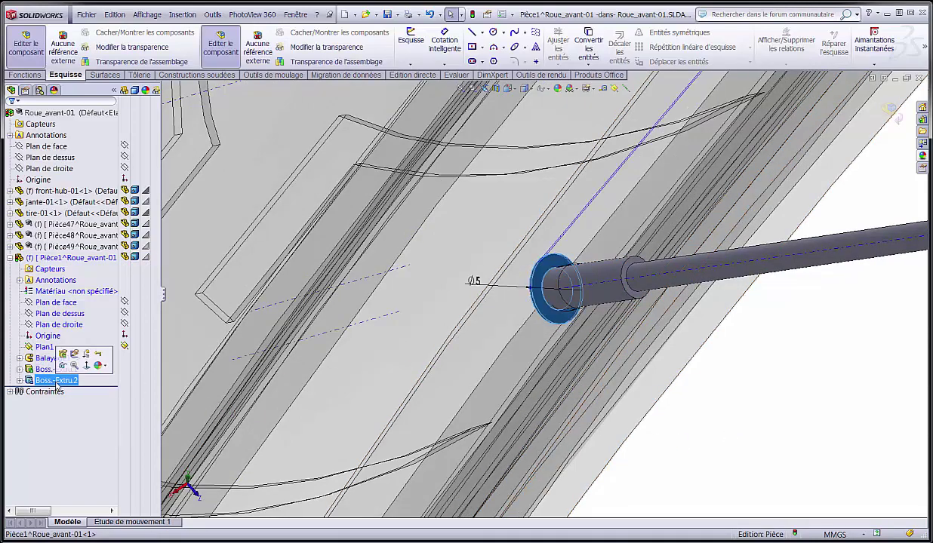
pyautogui.scroll(4, 468, 249)
pyautogui.scroll(-4, 655, 154)
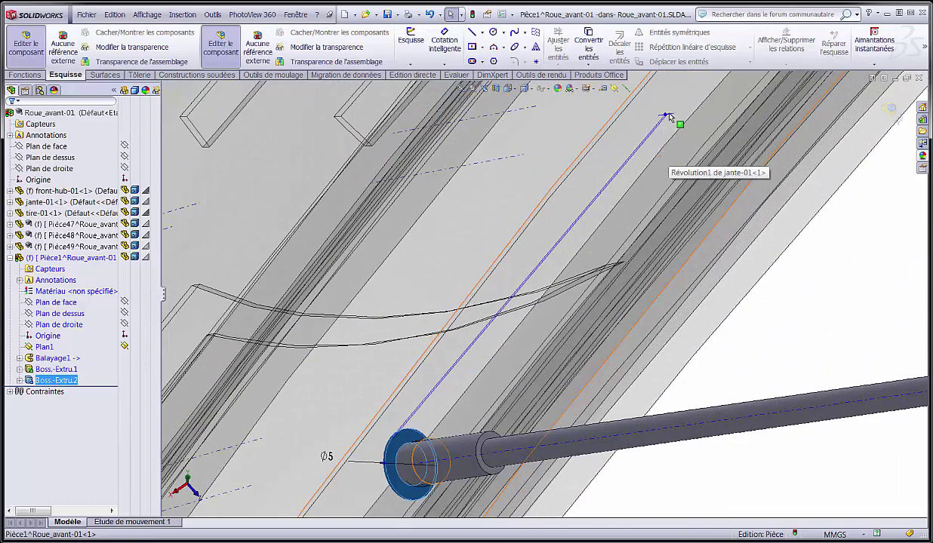
pyautogui.click(667, 114)
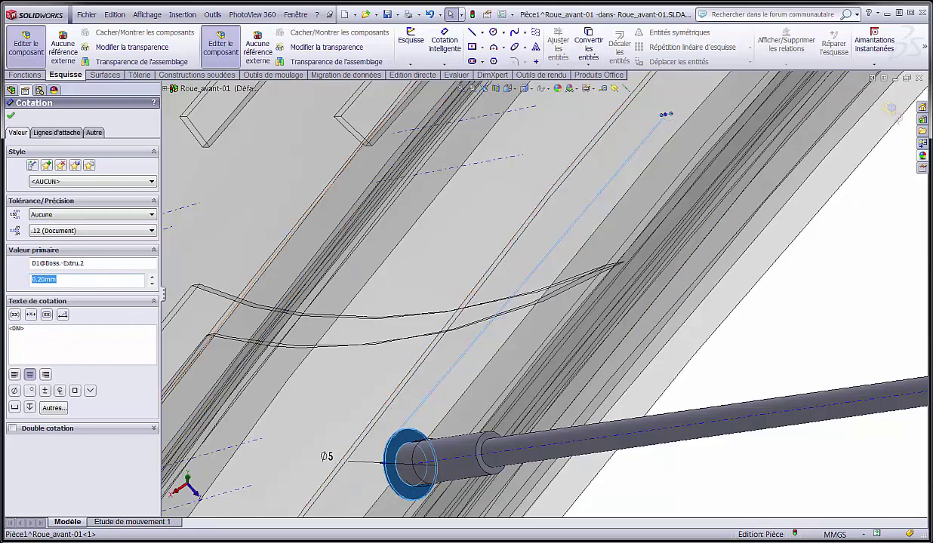
pyautogui.press('Return')
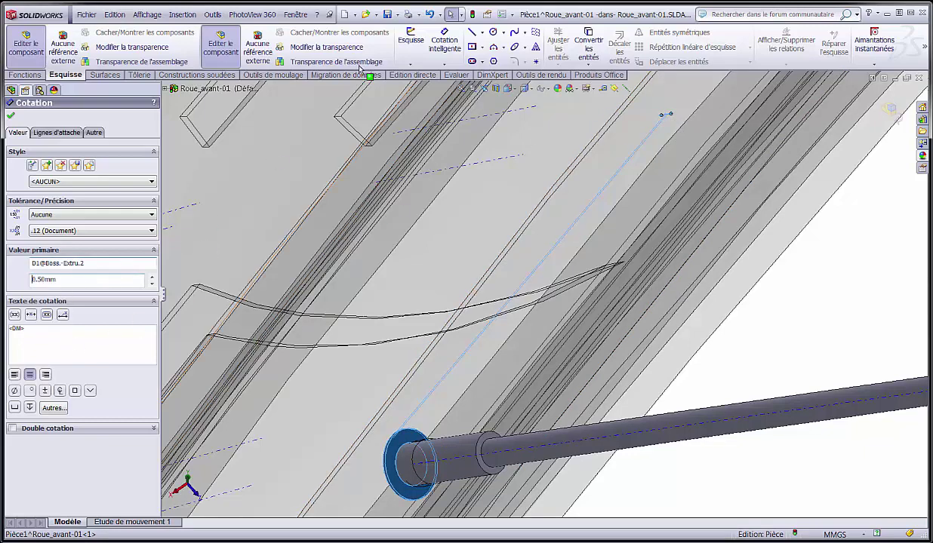
pyautogui.click(473, 15)
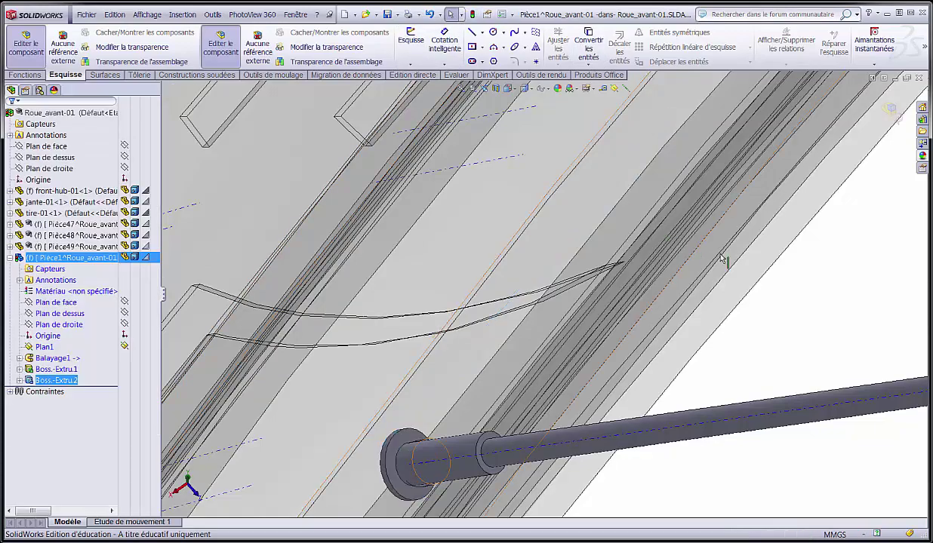
# - Examine how the spokes' bent hub ends sit in the holes of both hub flanges, comparing the new spoke with the existing ones
pyautogui.scroll(5, 762, 285)
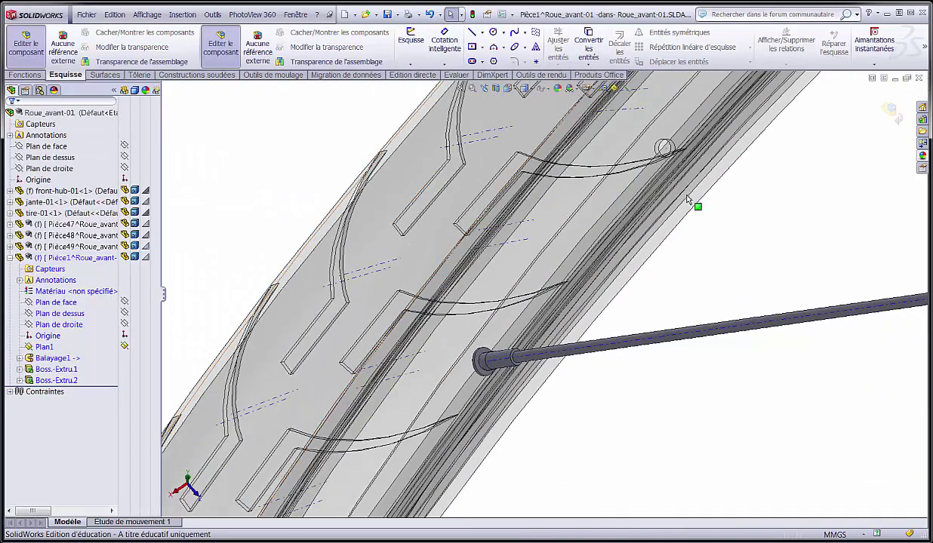
pyautogui.scroll(6, 686, 200)
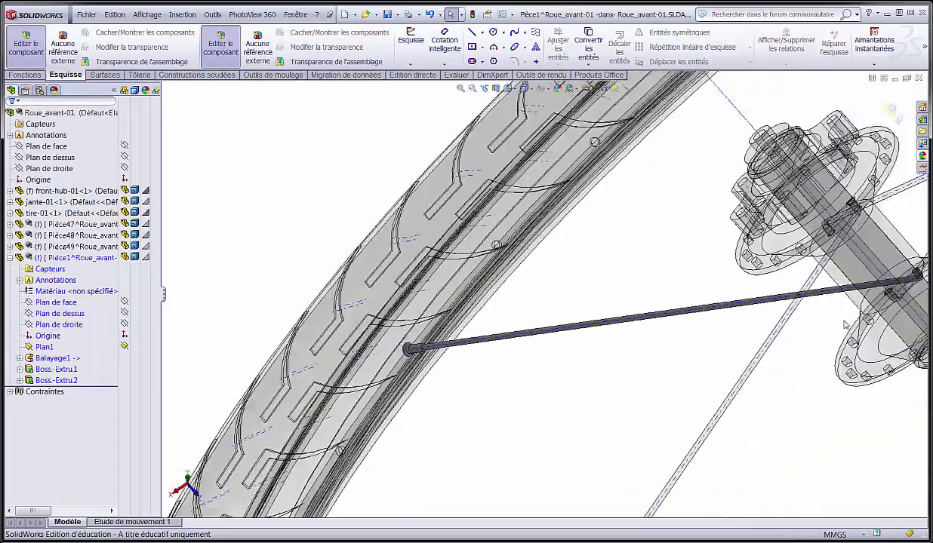
pyautogui.scroll(-8, 747, 249)
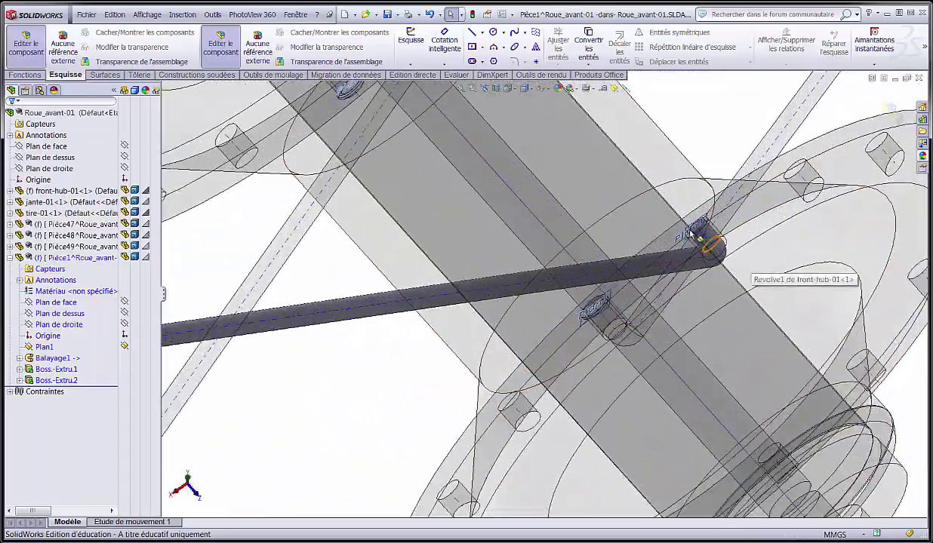
pyautogui.moveTo(688, 218); pyautogui.dragTo(577, 444, button='middle')
pyautogui.scroll(4, 790, 341)
pyautogui.scroll(-2, 600, 155)
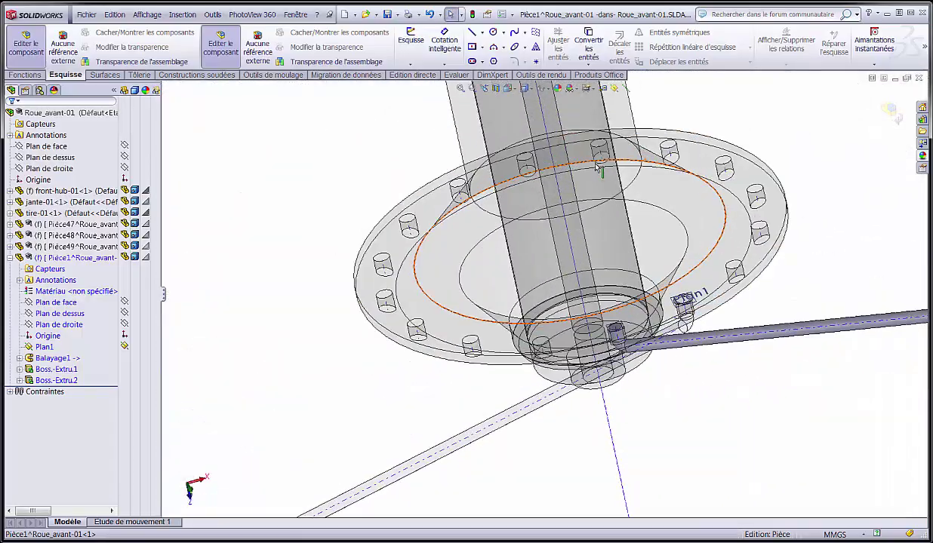
pyautogui.middleClick(602, 160)
pyautogui.scroll(5, 619, 145)
pyautogui.scroll(-5, 519, 143)
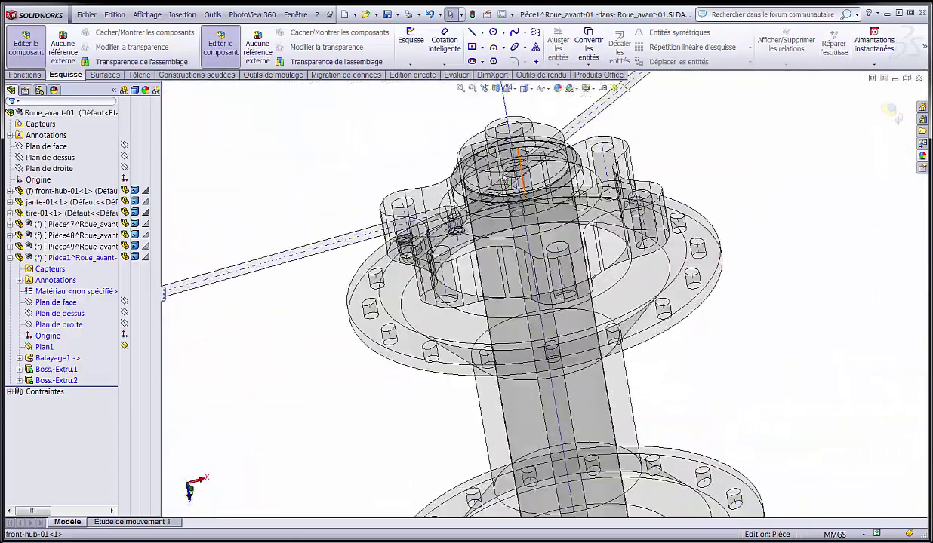
pyautogui.scroll(5, 438, 249)
pyautogui.scroll(-5, 537, 213)
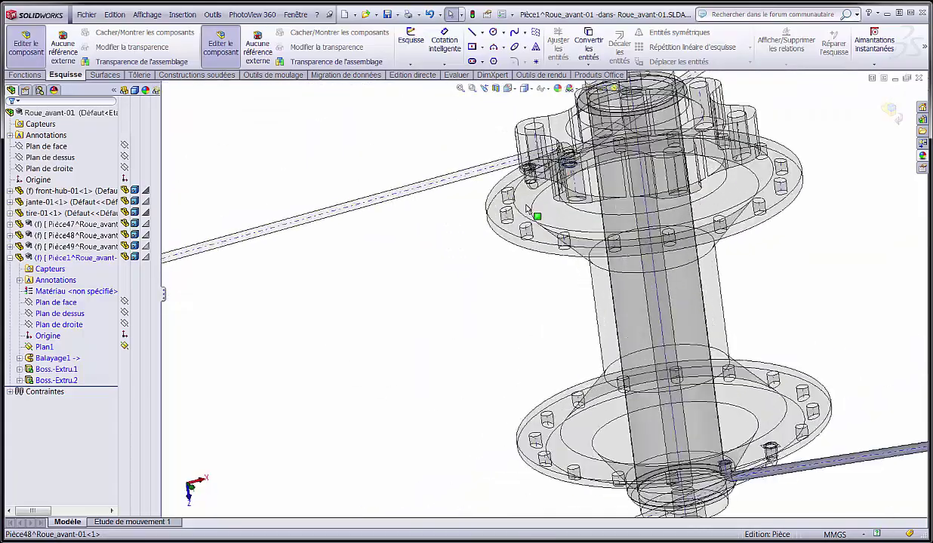
pyautogui.scroll(6, 558, 178)
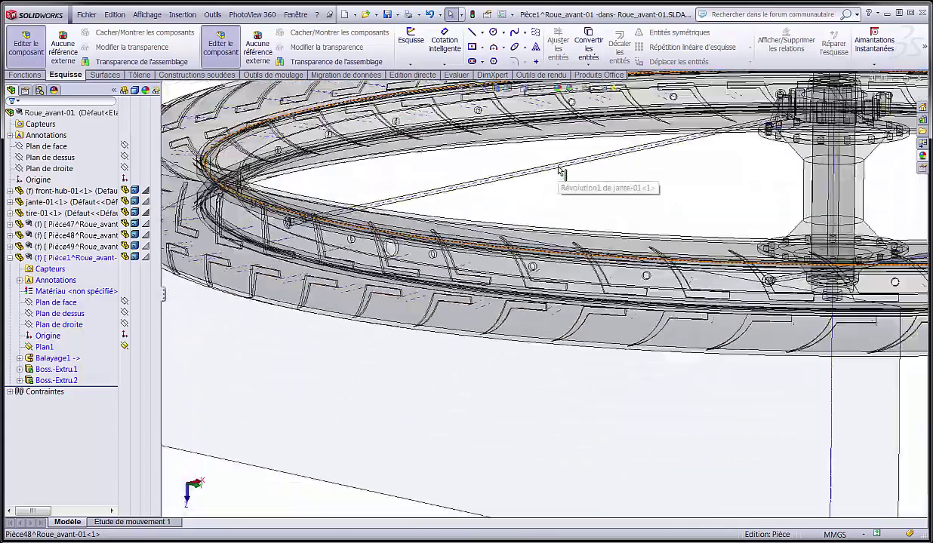
pyautogui.scroll(-6, 783, 187)
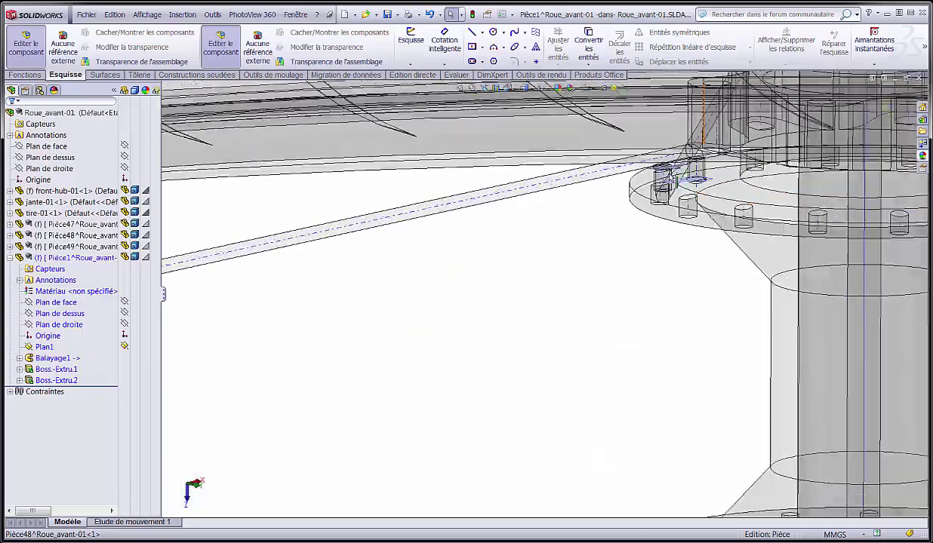
pyautogui.scroll(-6, 698, 178)
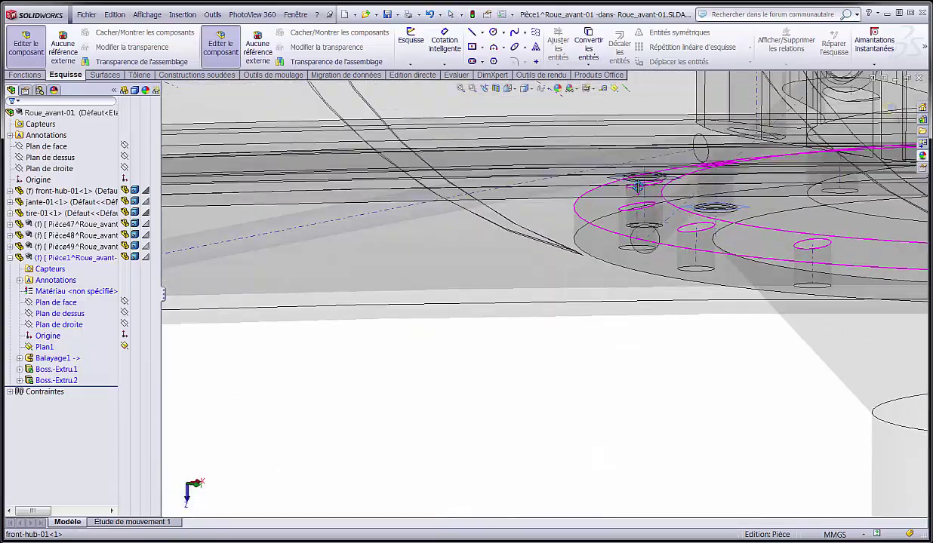
pyautogui.scroll(-8, 653, 184)
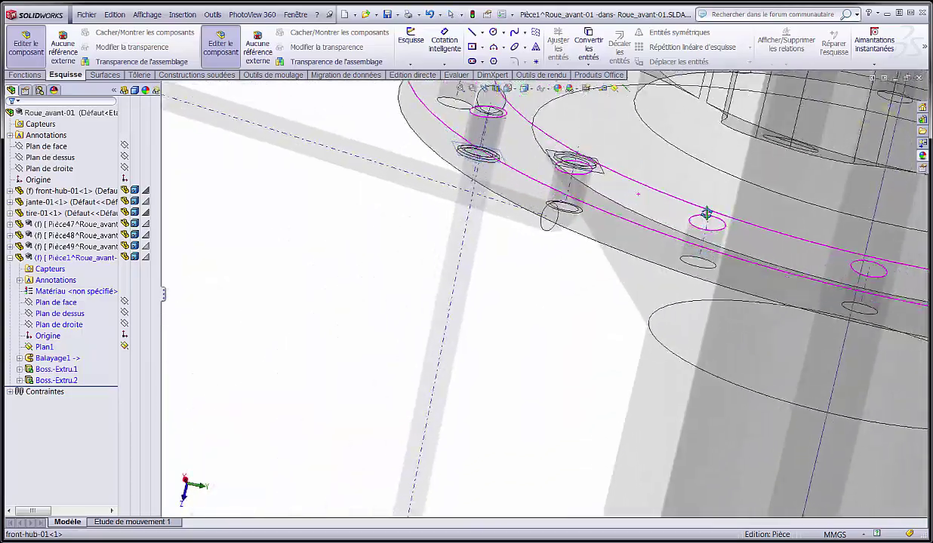
pyautogui.moveTo(711, 198); pyautogui.dragTo(719, 225, button='middle')
pyautogui.scroll(4, 719, 225)
pyautogui.scroll(-3, 834, 468)
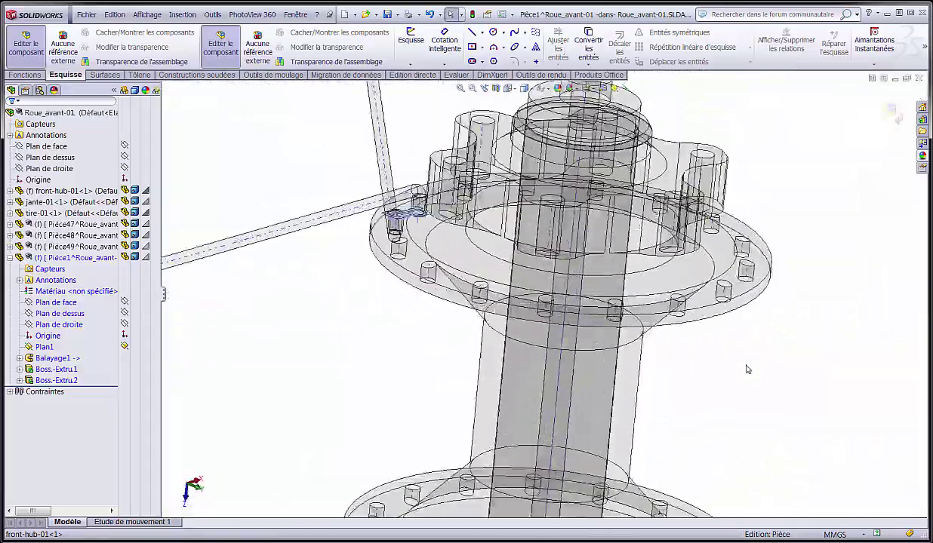
pyautogui.scroll(4, 747, 368)
pyautogui.scroll(-3, 582, 475)
pyautogui.scroll(-5, 603, 406)
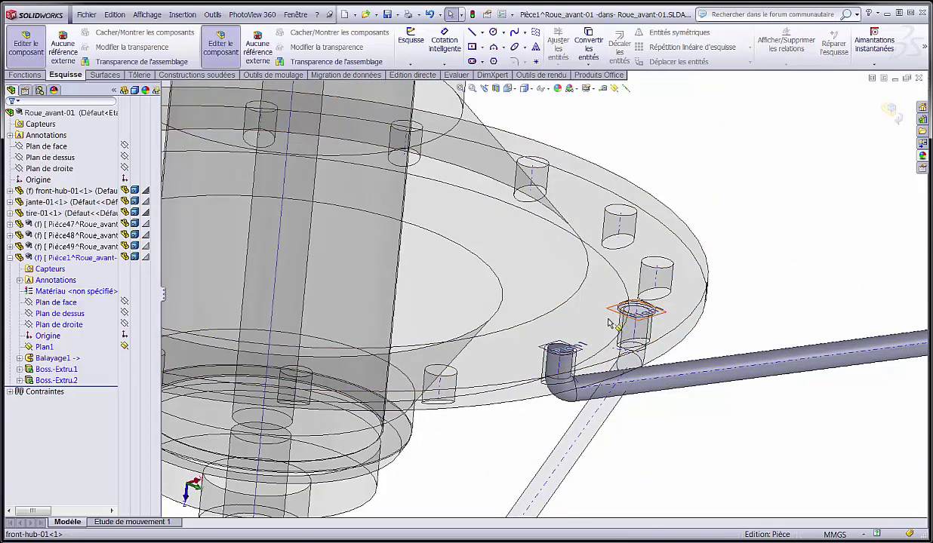
pyautogui.scroll(-1, 645, 383)
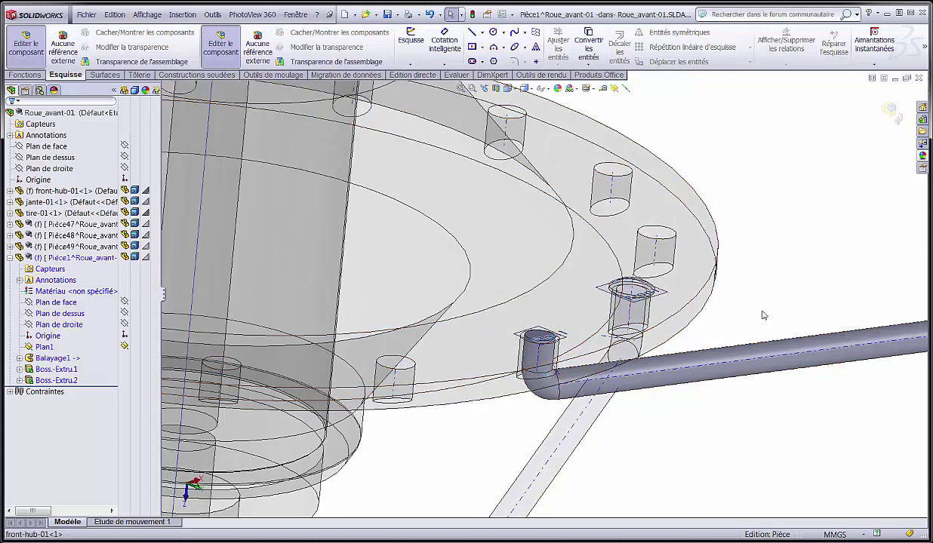
pyautogui.scroll(-6, 578, 358)
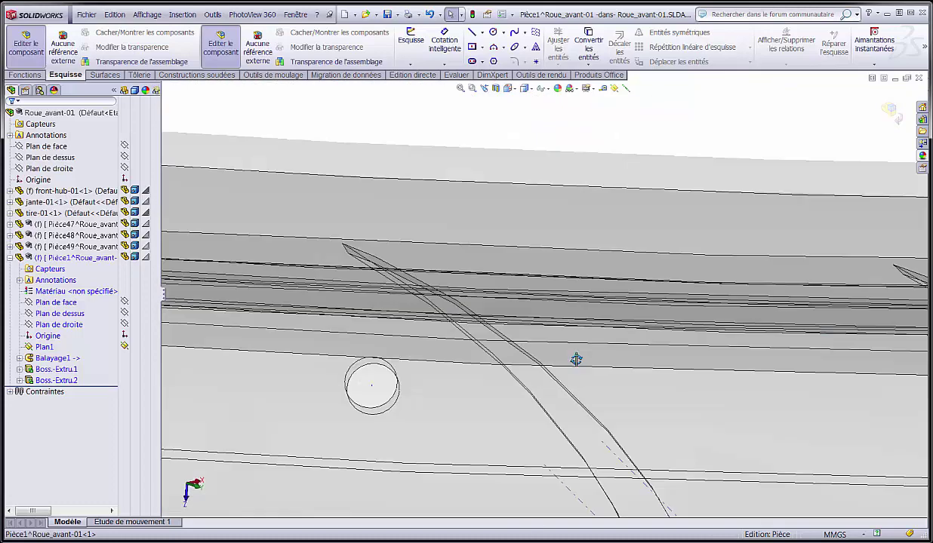
pyautogui.scroll(10, 570, 358)
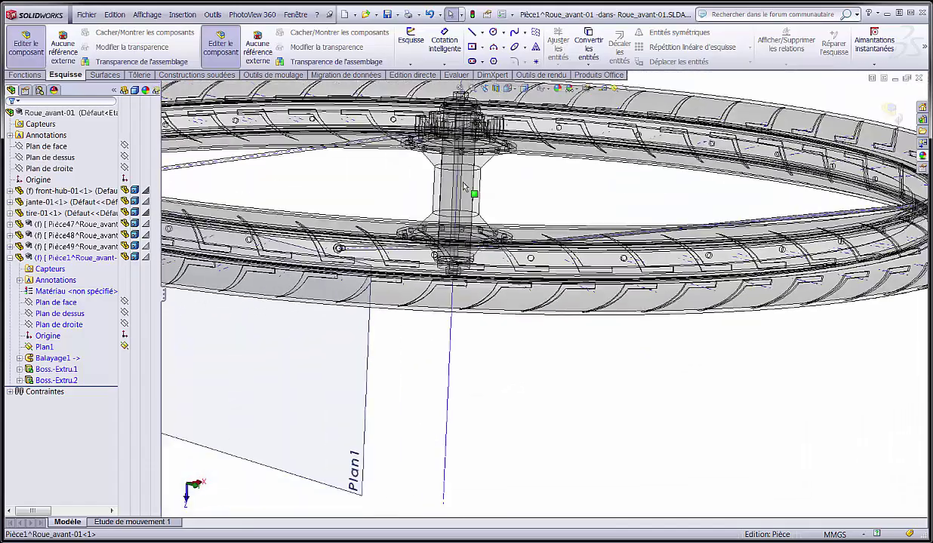
pyautogui.scroll(-10, 525, 219)
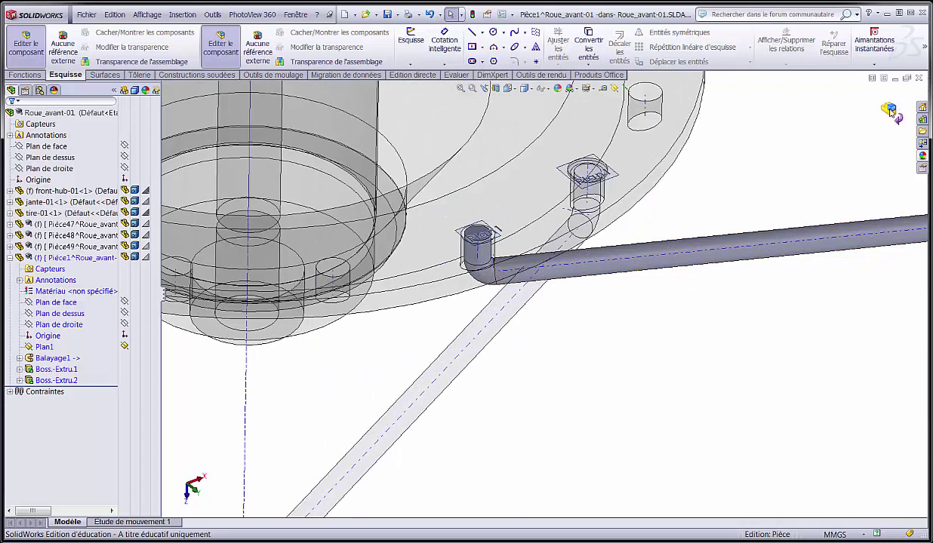
# - Edit the 3D path sketch of the new spoke's sweep and delete the 0.1 mm dimension at the upper end of its short line
pyautogui.click(19, 358)
pyautogui.click(72, 379)
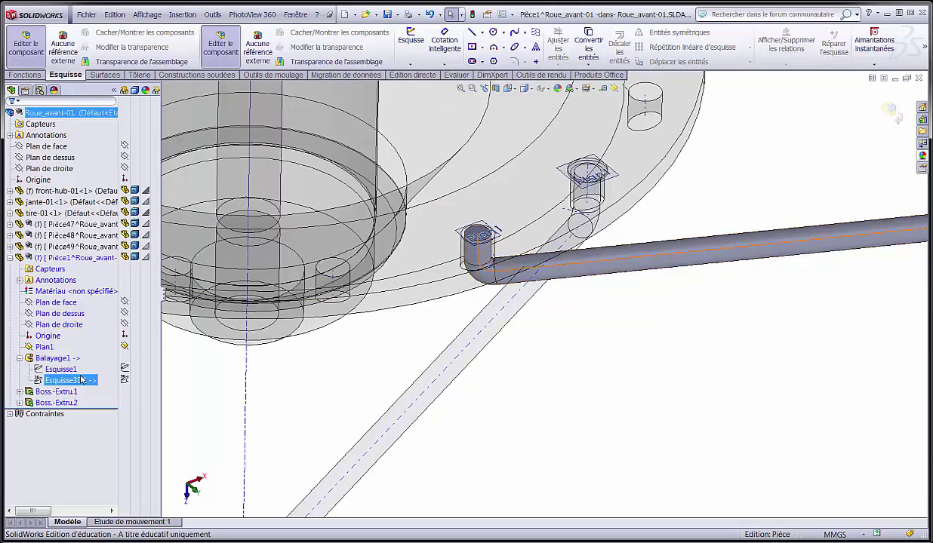
pyautogui.click(98, 357)
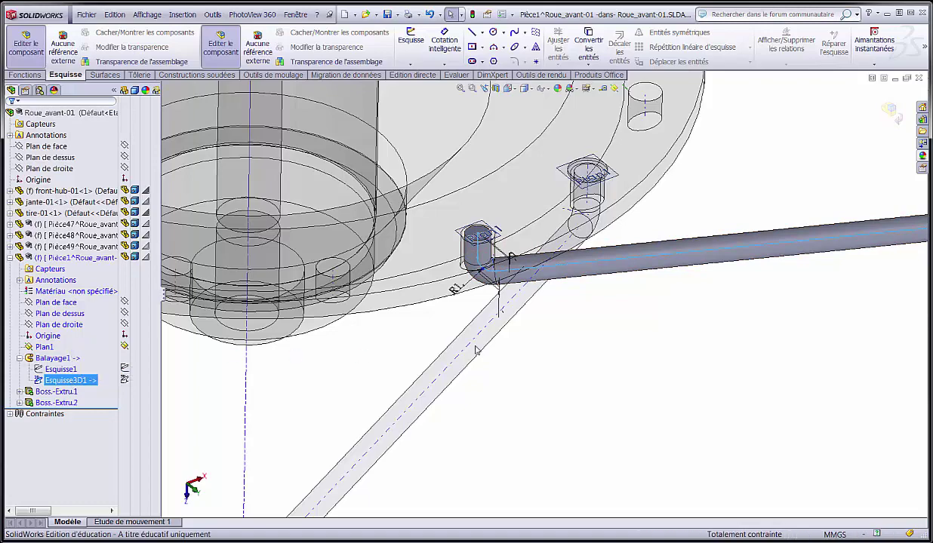
pyautogui.scroll(-8, 462, 259)
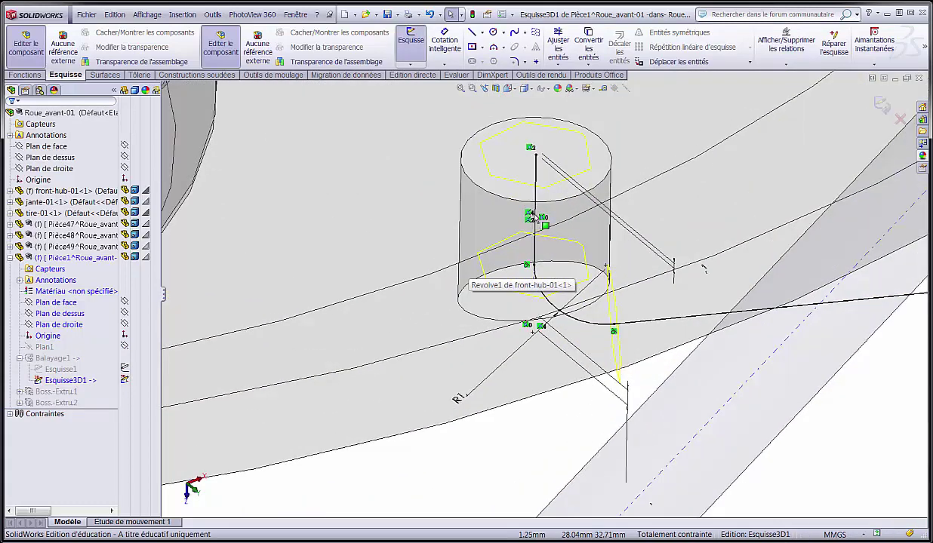
pyautogui.click(657, 252)
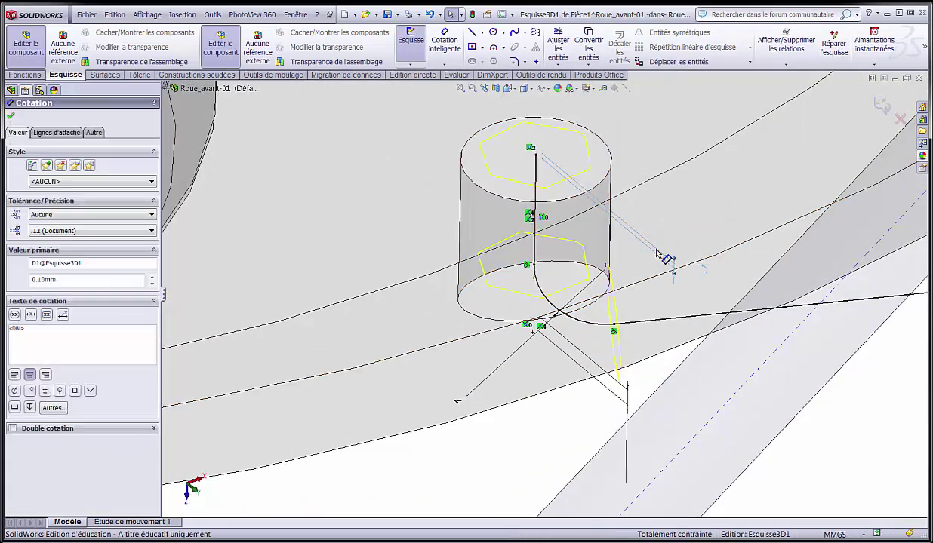
pyautogui.press('Escape')
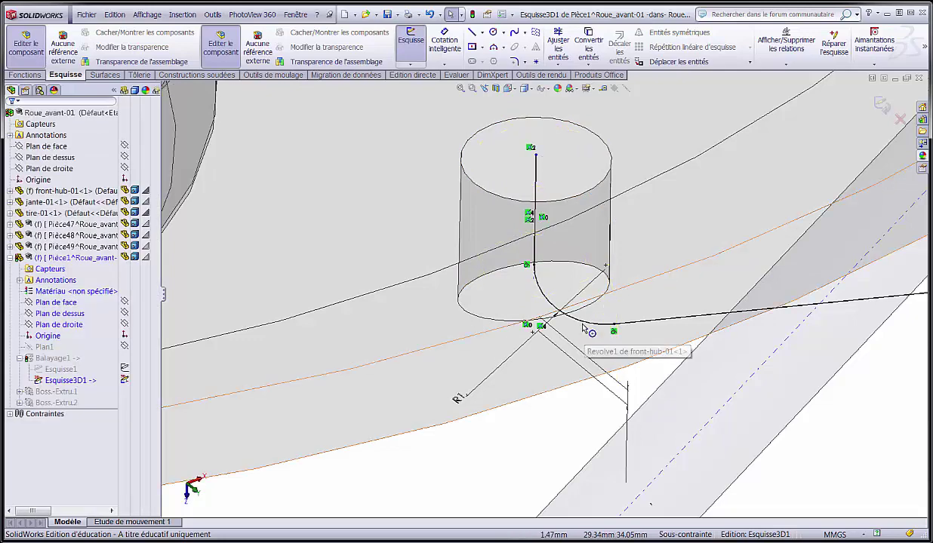
# - Delete the bend arc between the path's two lines and the 0.30 mm dimension at the corner
pyautogui.click(584, 326)
pyautogui.press('Delete')
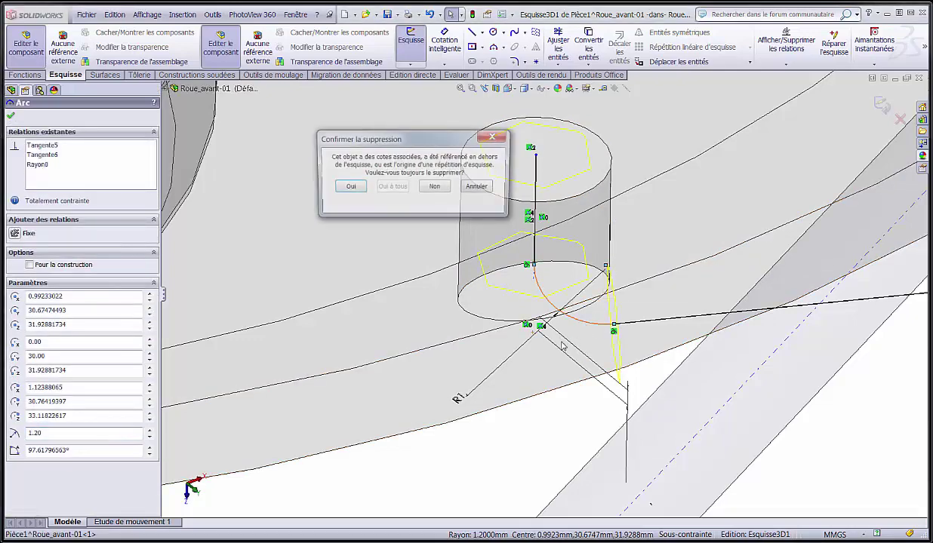
pyautogui.click(348, 188)
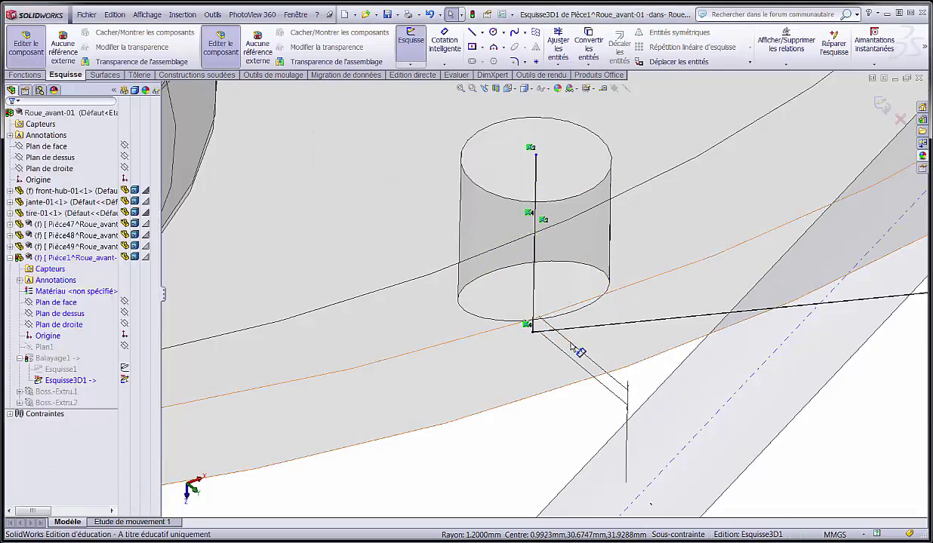
pyautogui.click(625, 408)
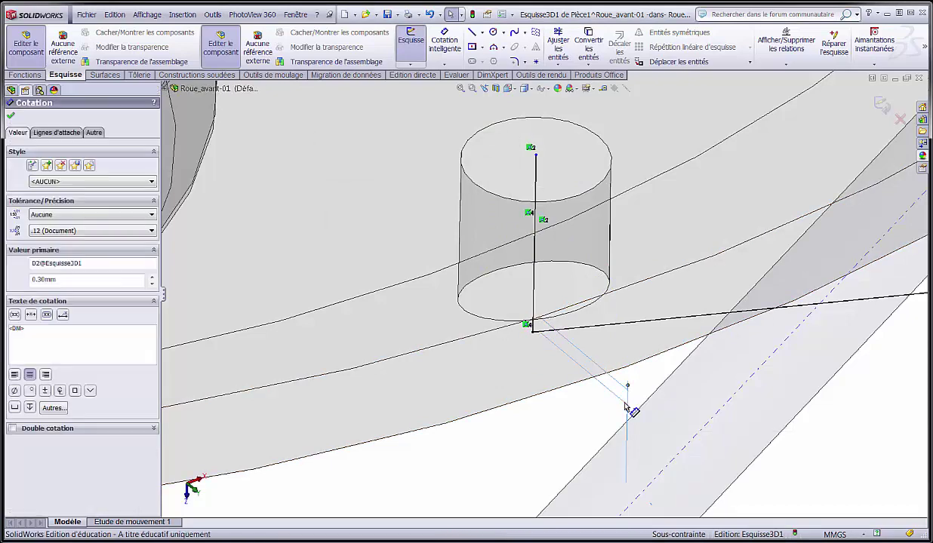
pyautogui.press('Delete')
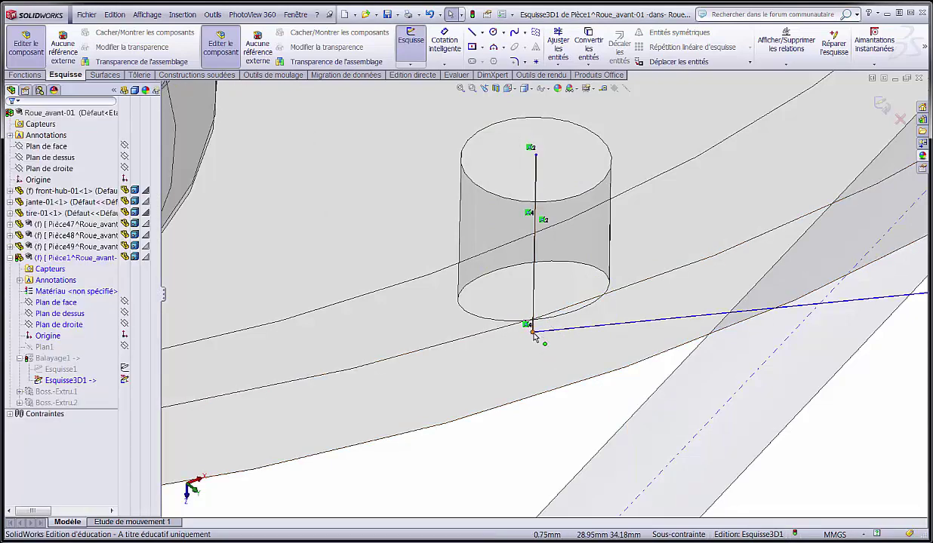
# - Flip the short path line through the hub hole, moving its corner and free end to opposite sides of the flange
pyautogui.moveTo(533, 332)
pyautogui.mouseDown()
pyautogui.moveTo(556, 245)
pyautogui.moveTo(536, 156)
pyautogui.moveTo(540, 268)
pyautogui.mouseUp()
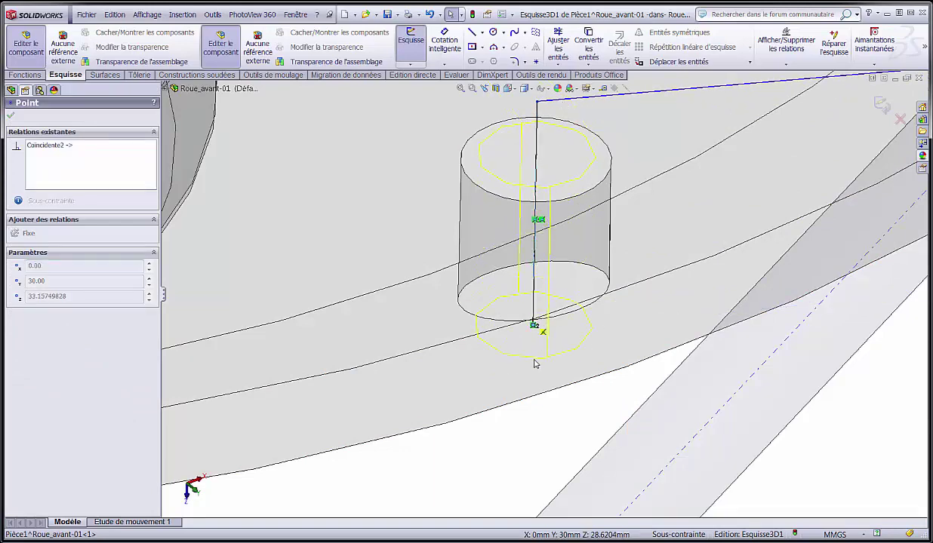
pyautogui.moveTo(533, 443); pyautogui.dragTo(533, 445)
pyautogui.click(513, 465)
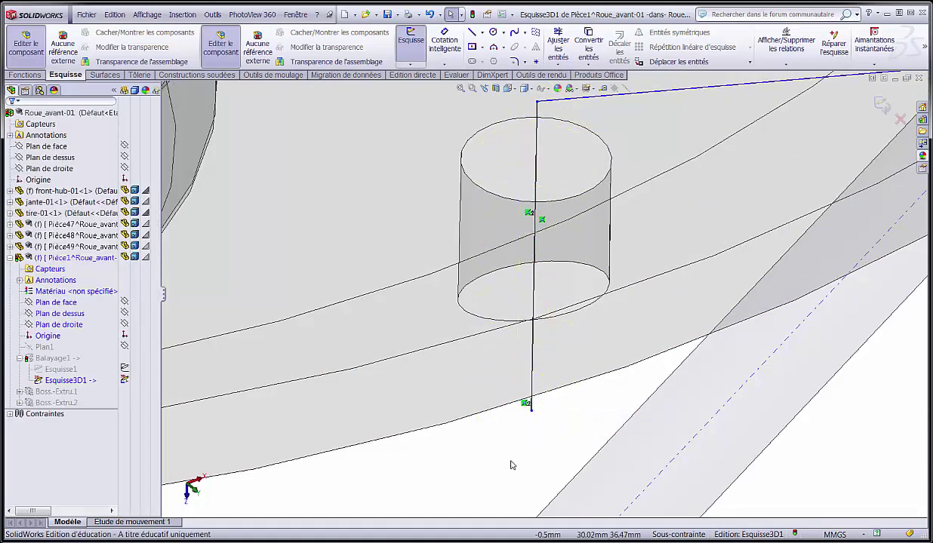
pyautogui.scroll(3, 513, 461)
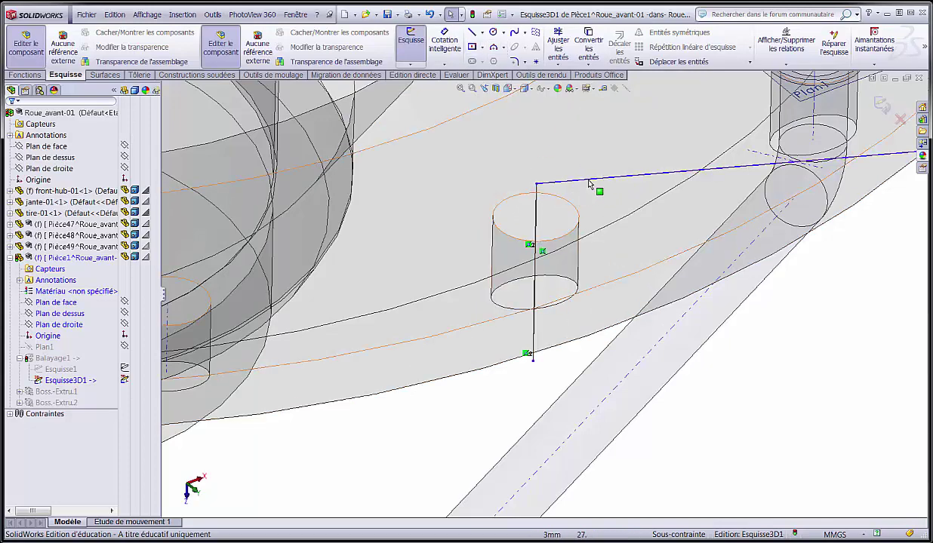
# - Try to dimension the path's corner point from the hub's non-planar face
pyautogui.click(444, 43)
pyautogui.click(537, 185)
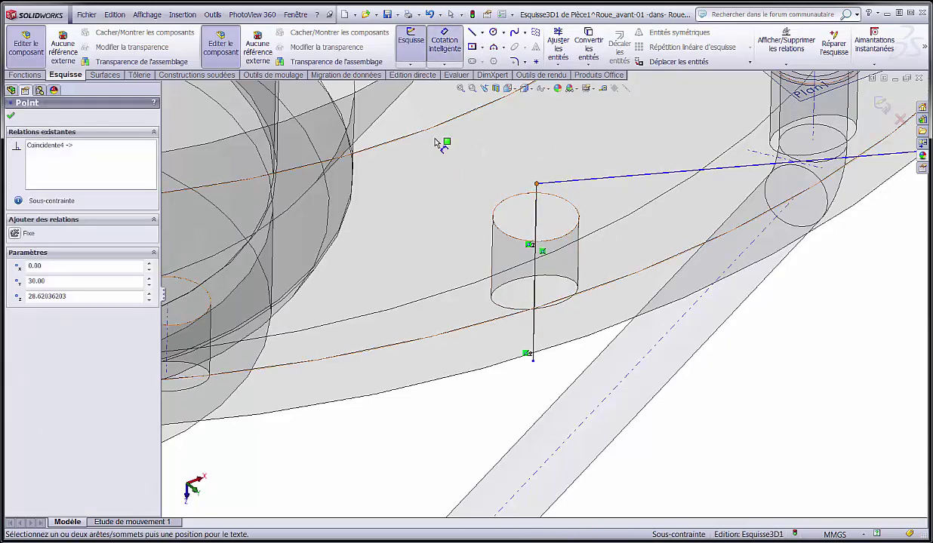
pyautogui.click(412, 121)
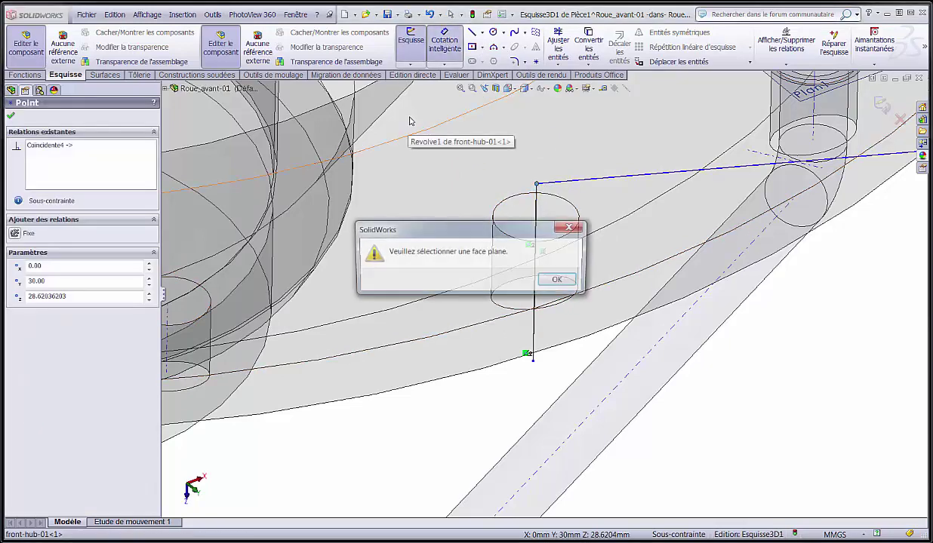
pyautogui.click(560, 281)
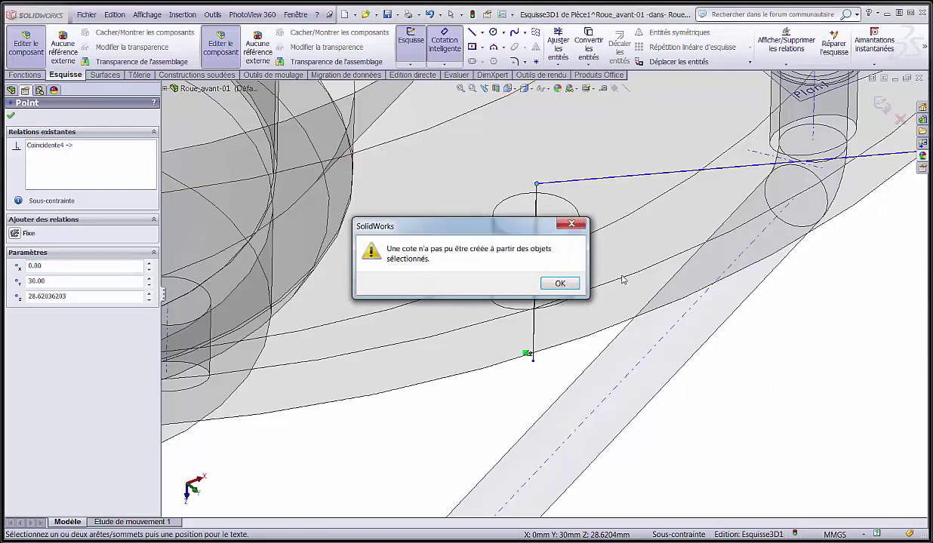
pyautogui.click(563, 283)
# - Dimension the path's corner point at 1.1 mm from the adjacent flat face of the hub flange
pyautogui.scroll(10, 558, 242)
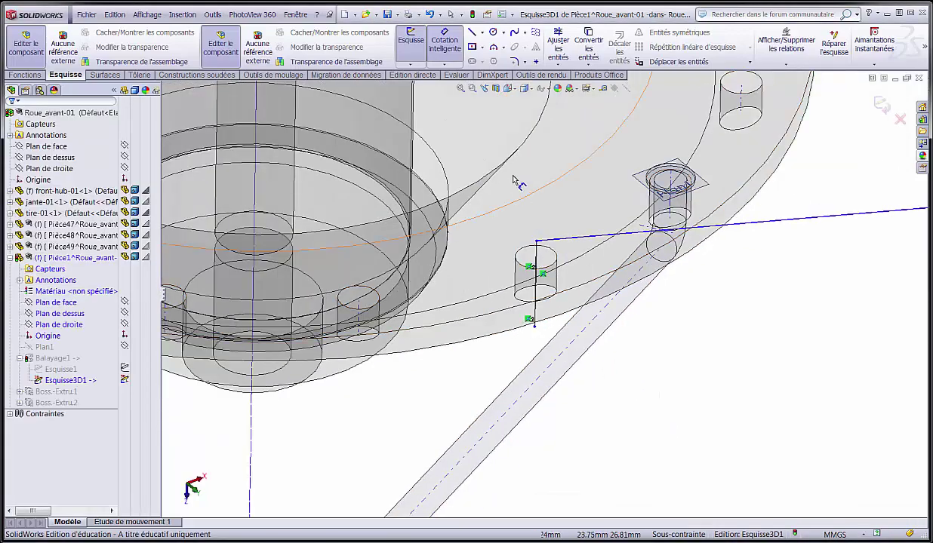
pyautogui.moveTo(511, 181)
pyautogui.mouseDown(button='middle')
pyautogui.moveTo(481, 132)
pyautogui.moveTo(452, 146)
pyautogui.moveTo(501, 185)
pyautogui.mouseUp(button='middle')
pyautogui.scroll(-5, 548, 292)
pyautogui.press('d')
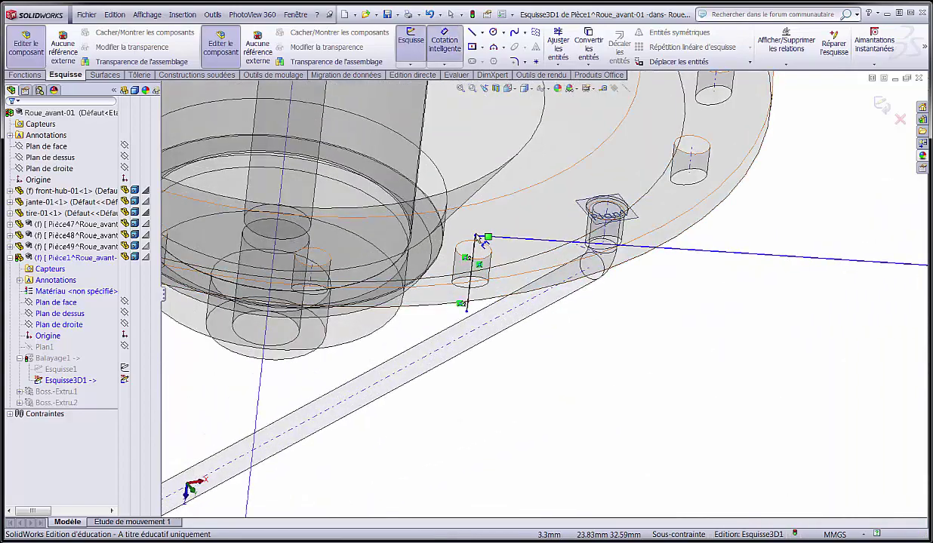
pyautogui.click(476, 237)
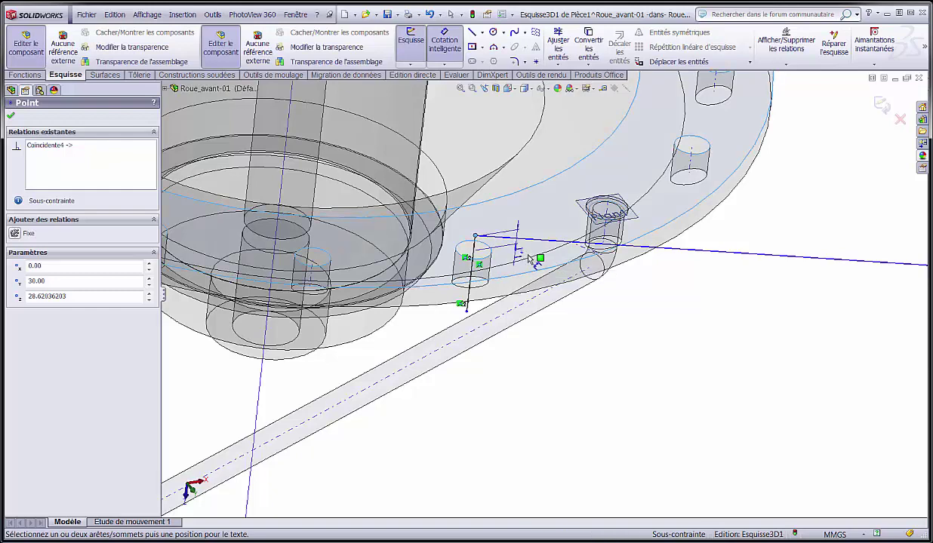
pyautogui.click(571, 186)
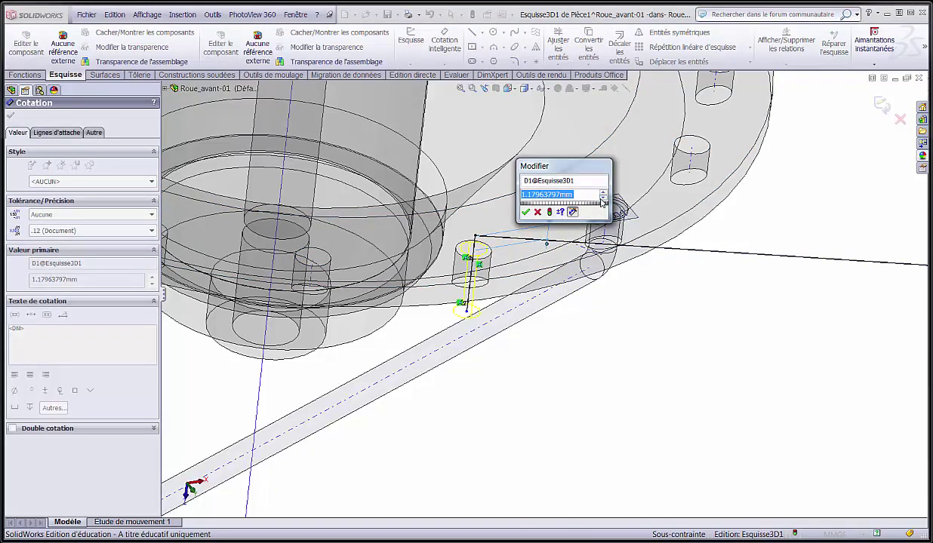
pyautogui.press('Return')
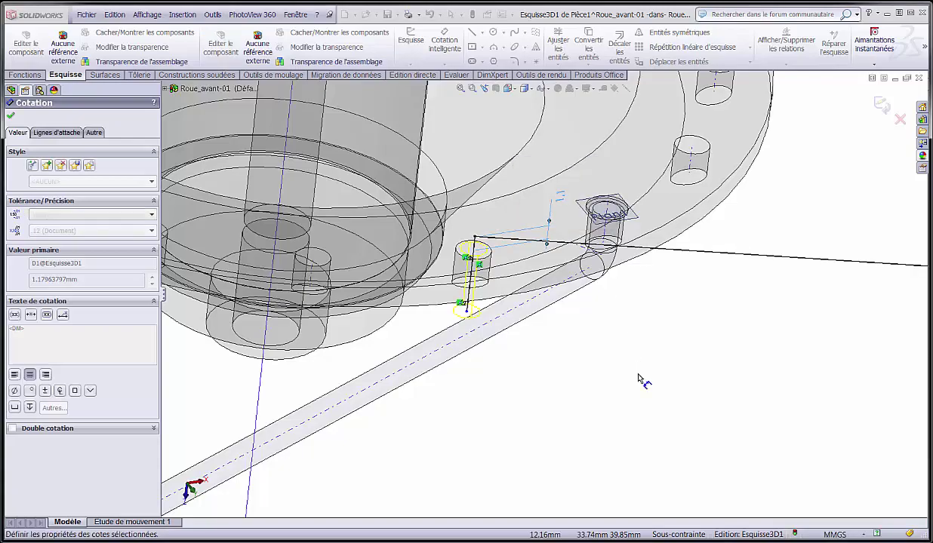
# - Dimension the short line's free end at 0.1 mm from the opposite face of the hub flange
pyautogui.click(466, 311)
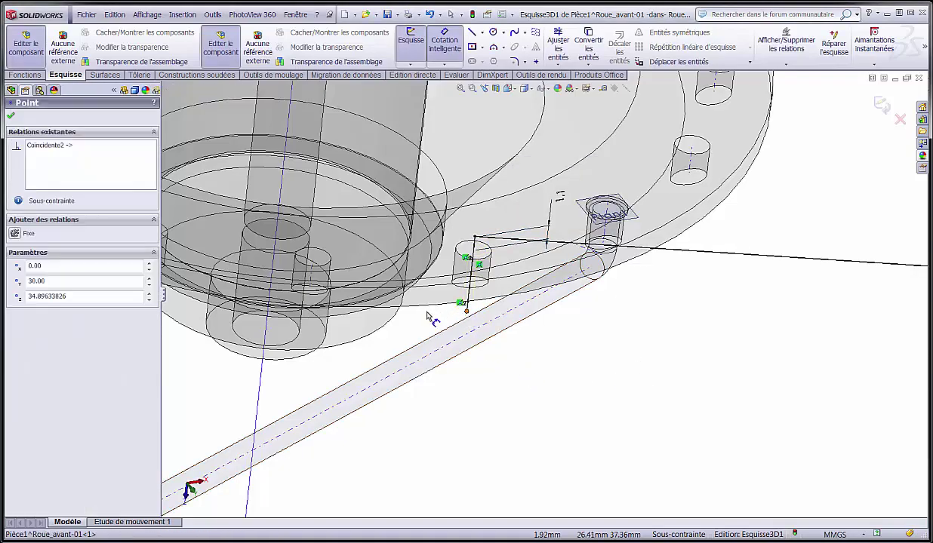
pyautogui.moveTo(420, 312)
pyautogui.mouseDown(button='middle')
pyautogui.moveTo(414, 220)
pyautogui.moveTo(400, 233)
pyautogui.moveTo(415, 202)
pyautogui.mouseUp(button='middle')
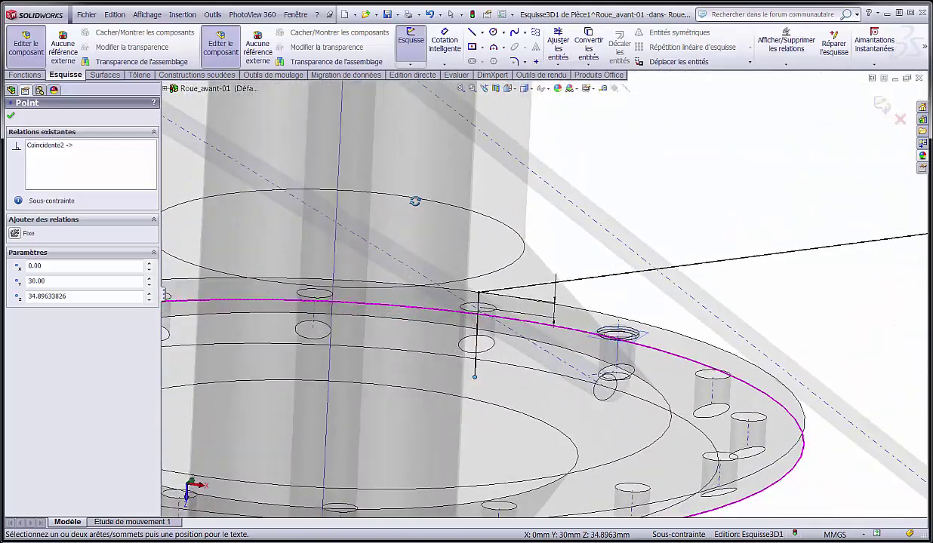
pyautogui.click(511, 394)
pyautogui.click(533, 397)
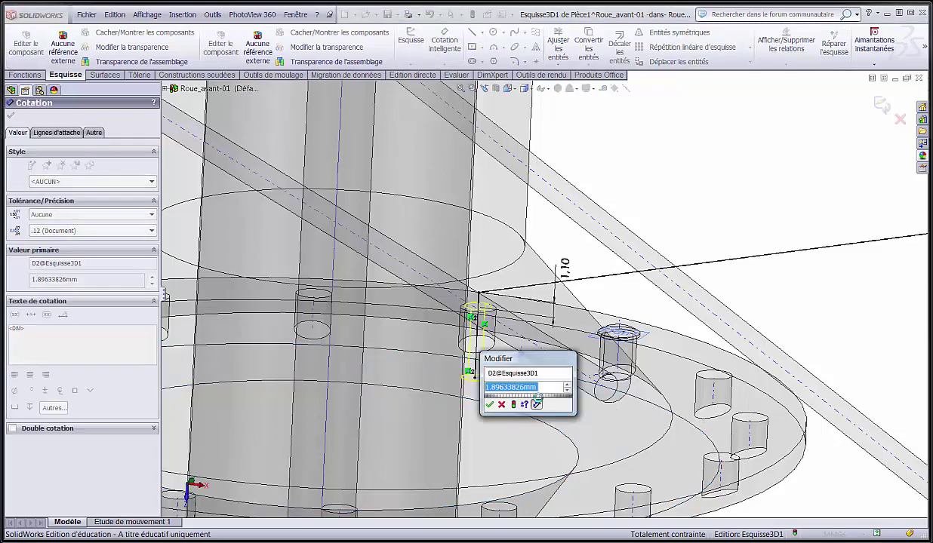
pyautogui.write('.1')
pyautogui.press('Return')
pyautogui.scroll(2, 656, 150)
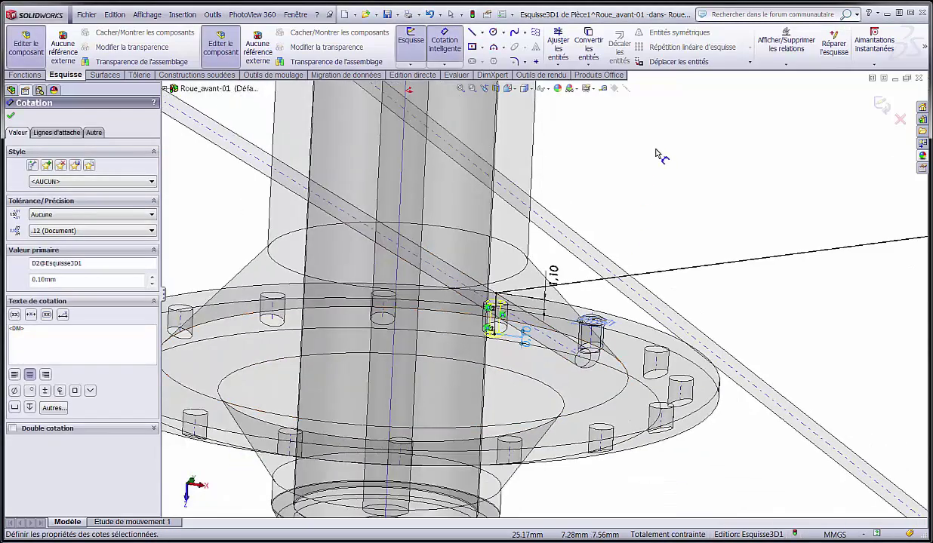
# - Round the path's corner with a 1.1 mm sketch fillet and finish the 3D sketch to rebuild the sweep
pyautogui.scroll(8, 656, 204)
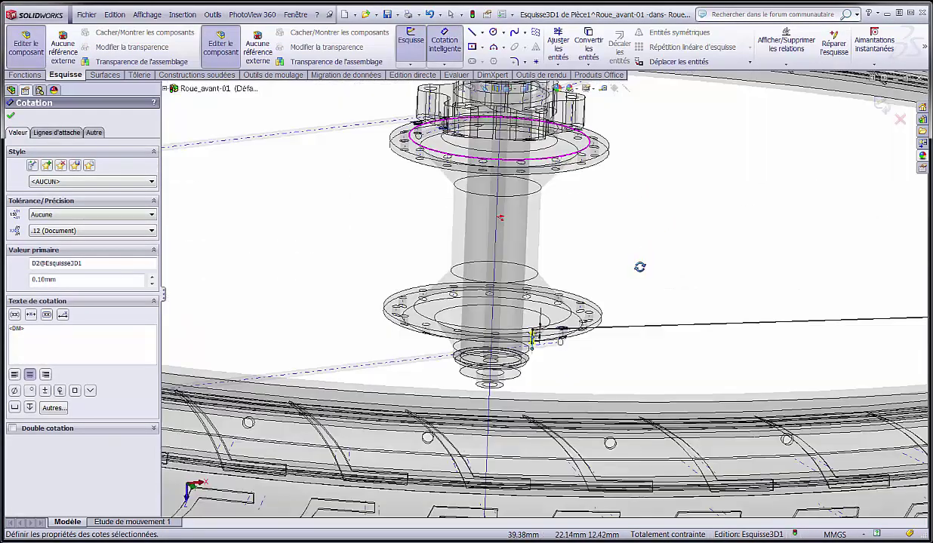
pyautogui.scroll(-10, 596, 310)
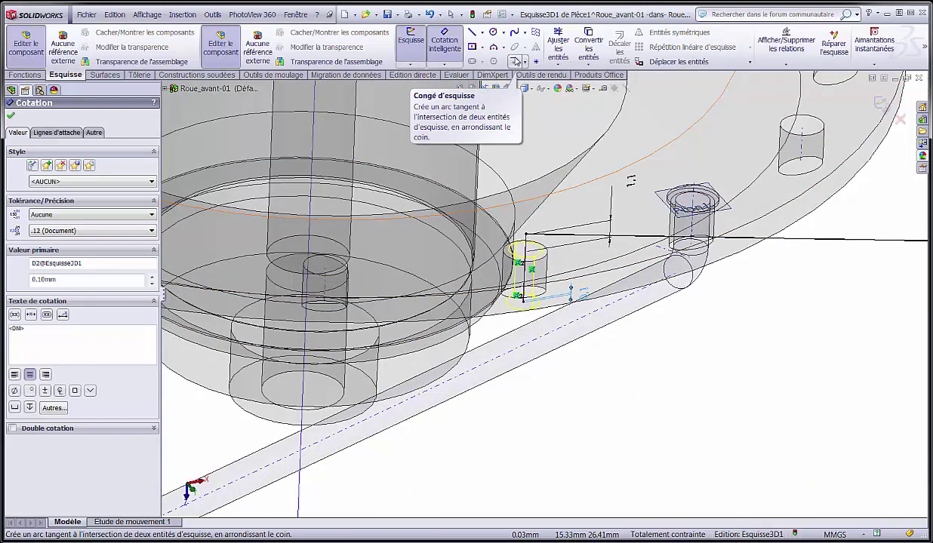
pyautogui.click(515, 61)
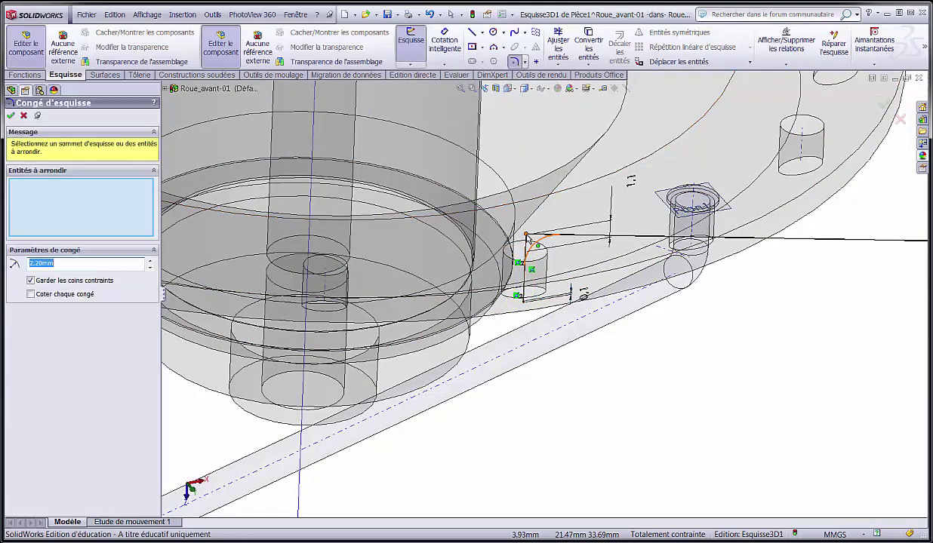
pyautogui.click(526, 236)
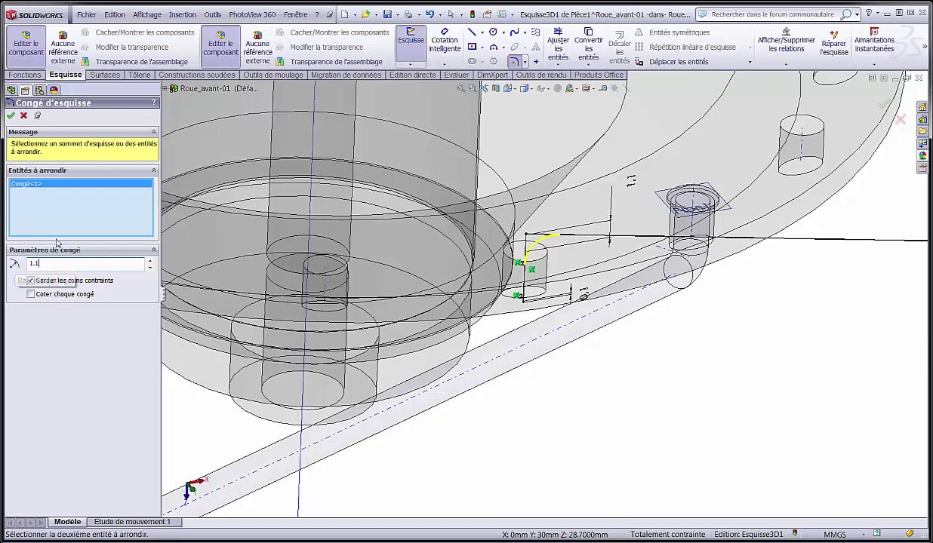
pyautogui.rightClick(315, 284)
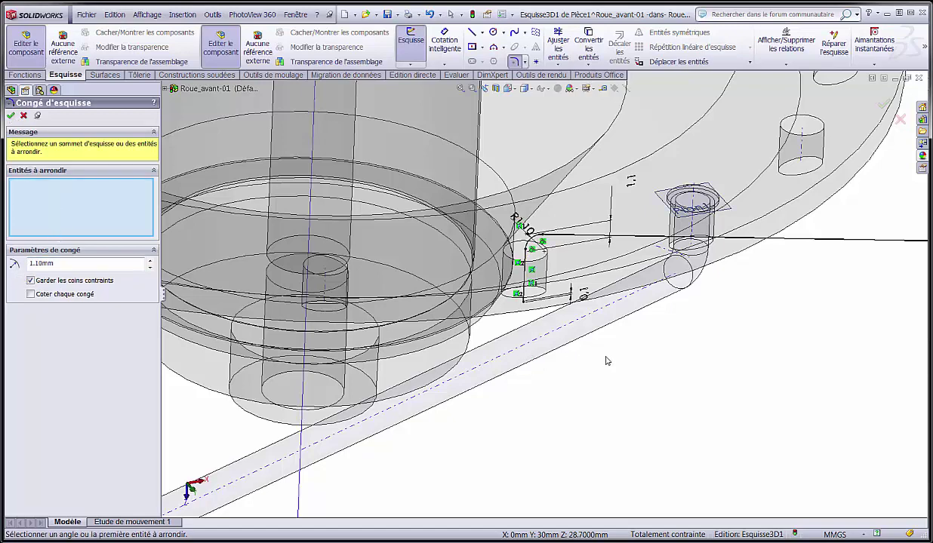
pyautogui.click(885, 106)
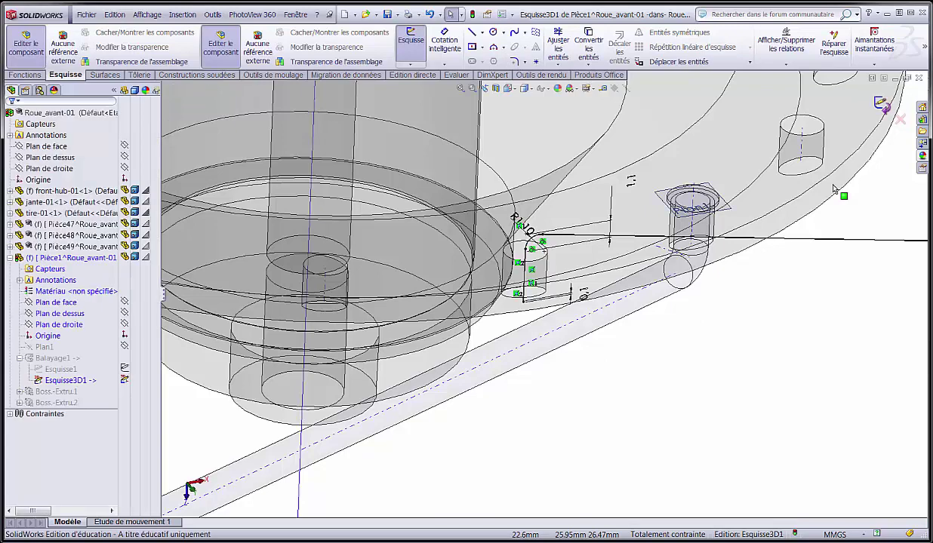
pyautogui.click(881, 103)
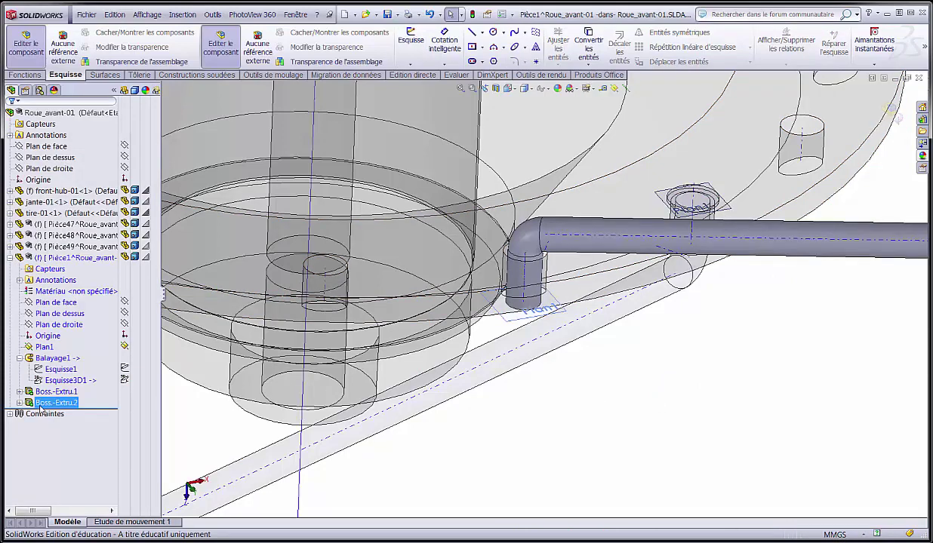
# - Start an extruded boss with a sketch on the flat end face of the new spoke's bent hub end
pyautogui.click(50, 359)
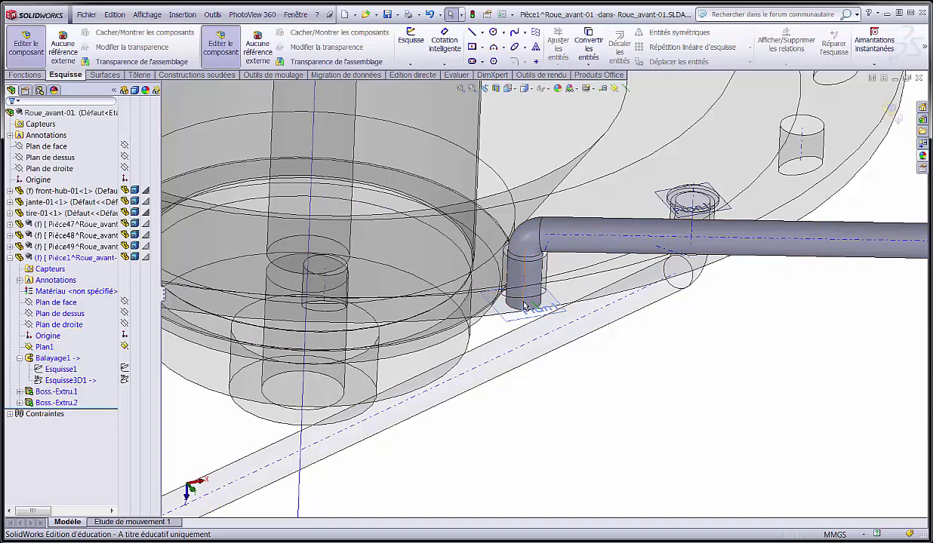
pyautogui.moveTo(621, 398); pyautogui.dragTo(404, 269, button='middle')
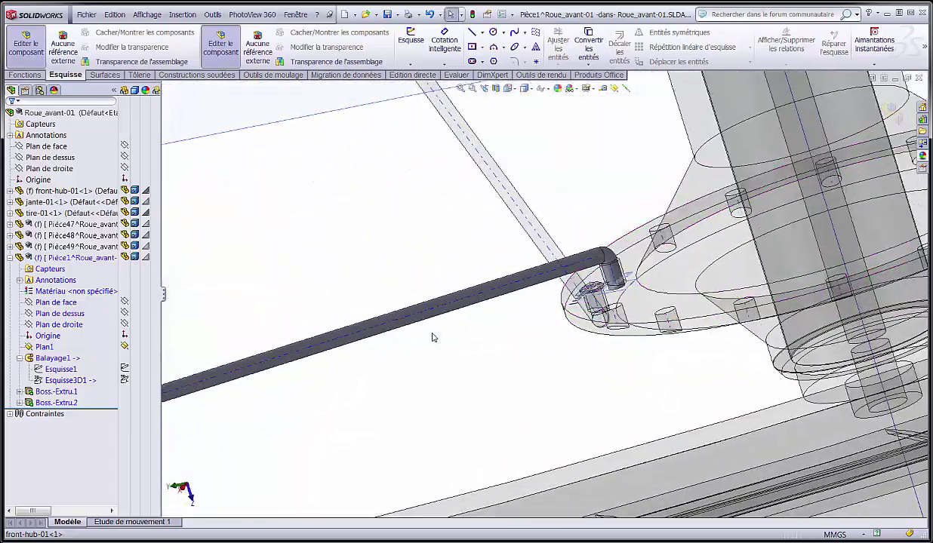
pyautogui.moveTo(514, 292); pyautogui.dragTo(669, 298, button='middle')
pyautogui.scroll(-5, 633, 294)
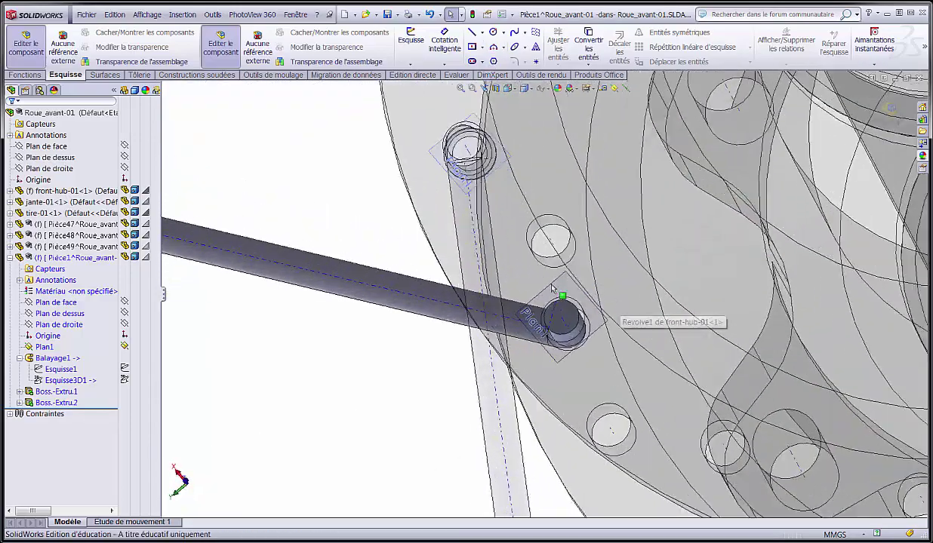
pyautogui.click(27, 74)
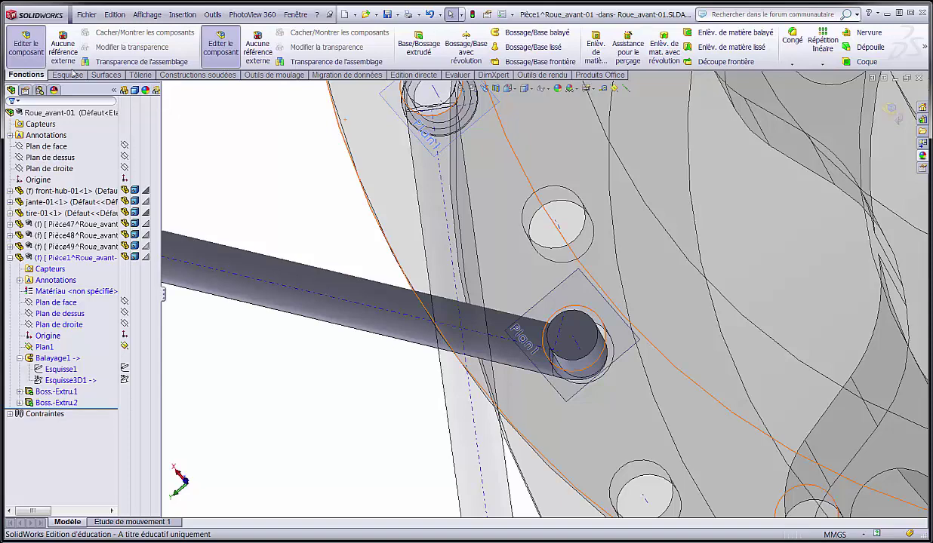
pyautogui.click(419, 43)
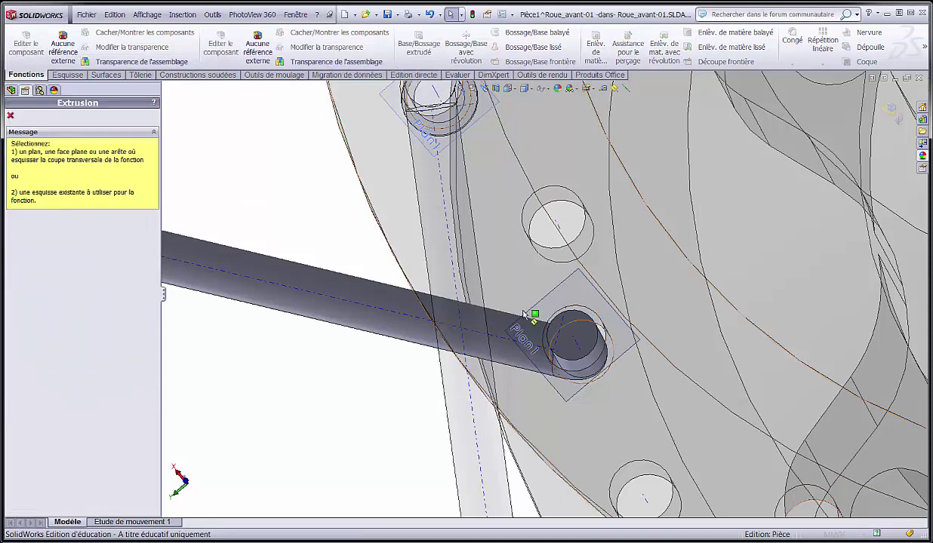
pyautogui.click(578, 329)
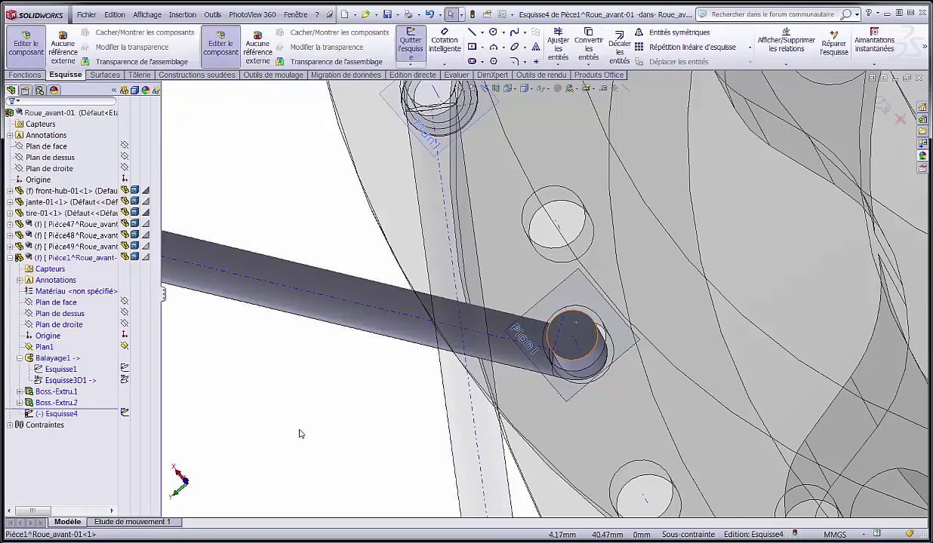
pyautogui.moveTo(319, 422); pyautogui.dragTo(335, 371, button='middle')
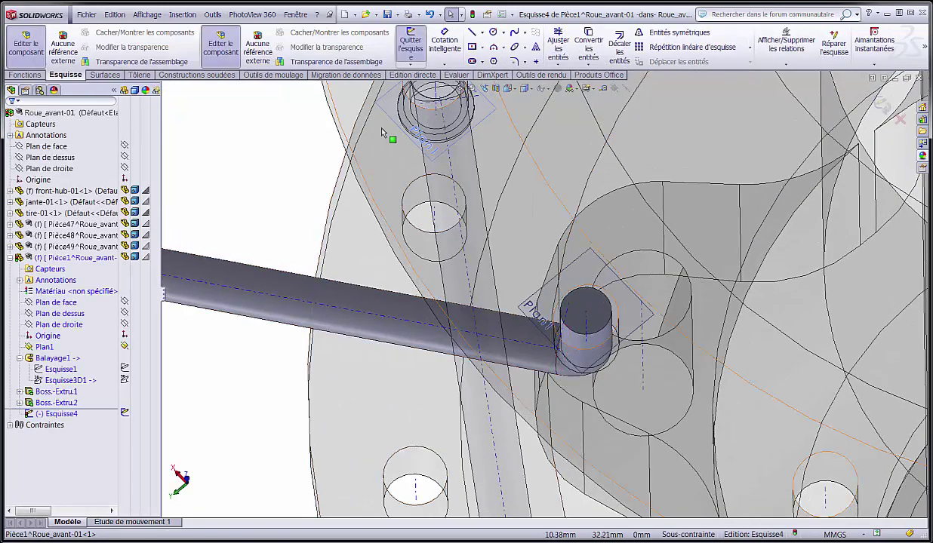
# - Sketch a circle of about 3.65 mm radius around the spoke's end face, centred slightly off its middle
pyautogui.click(494, 33)
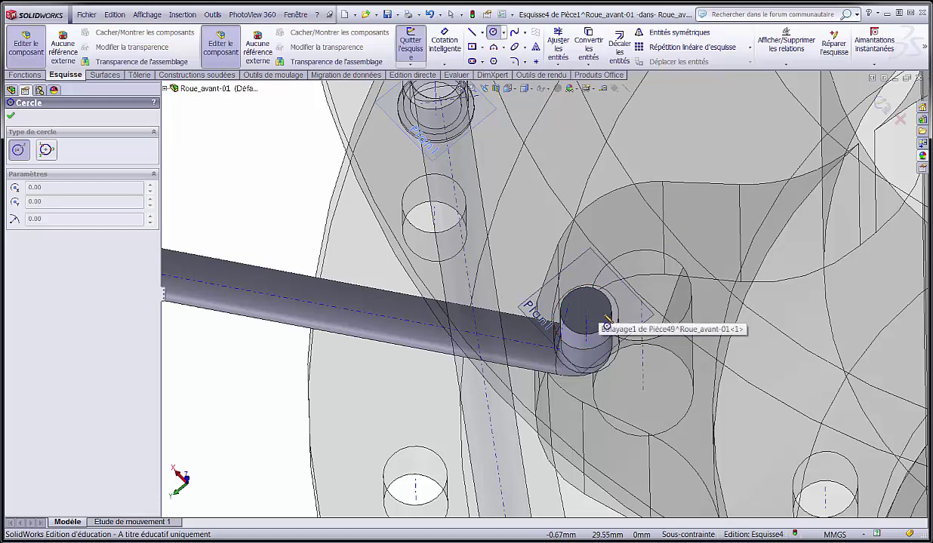
pyautogui.click(588, 321)
pyautogui.click(617, 400)
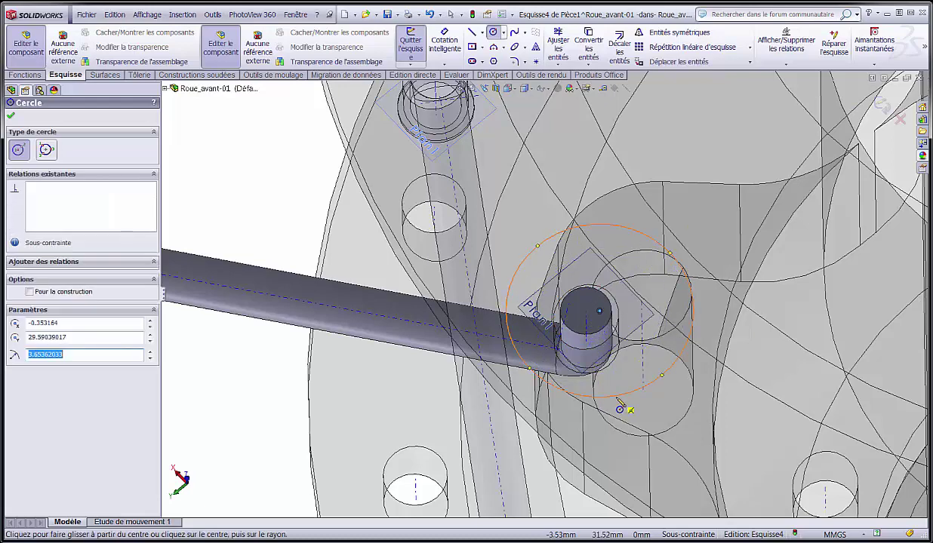
# - Make the sketched circle concentric with the circular edge of the spoke's end face
pyautogui.press('Escape')
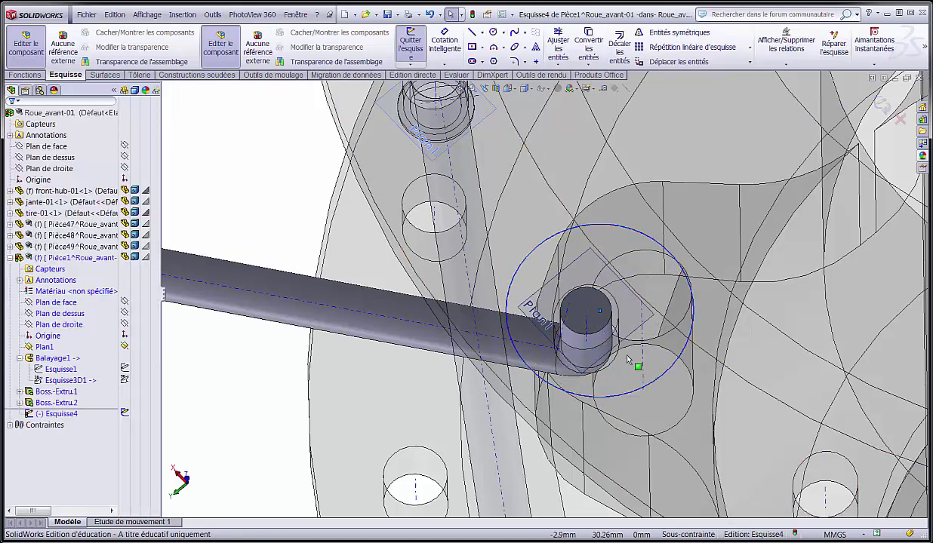
pyautogui.click(627, 399)
pyautogui.keyDown('ctrl'); pyautogui.click(611, 339); pyautogui.keyUp('ctrl')
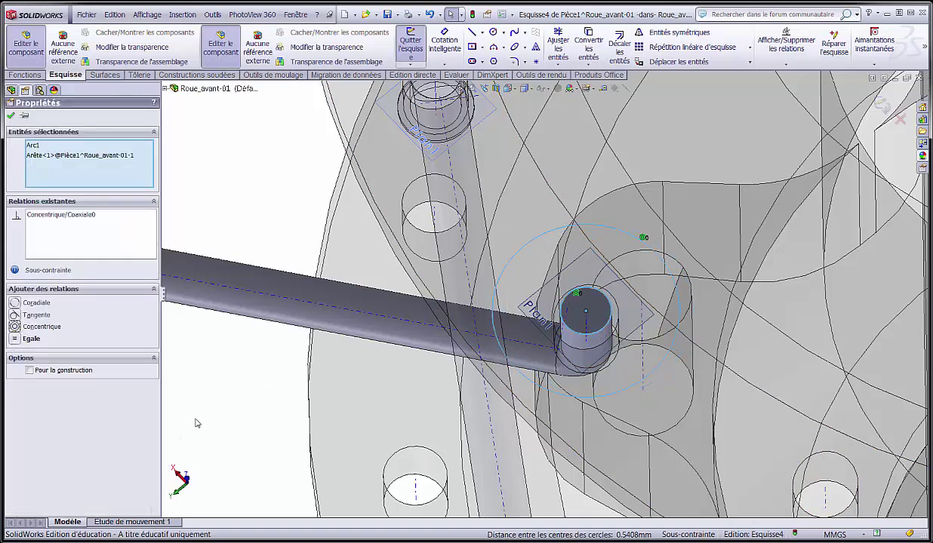
pyautogui.press('Escape')
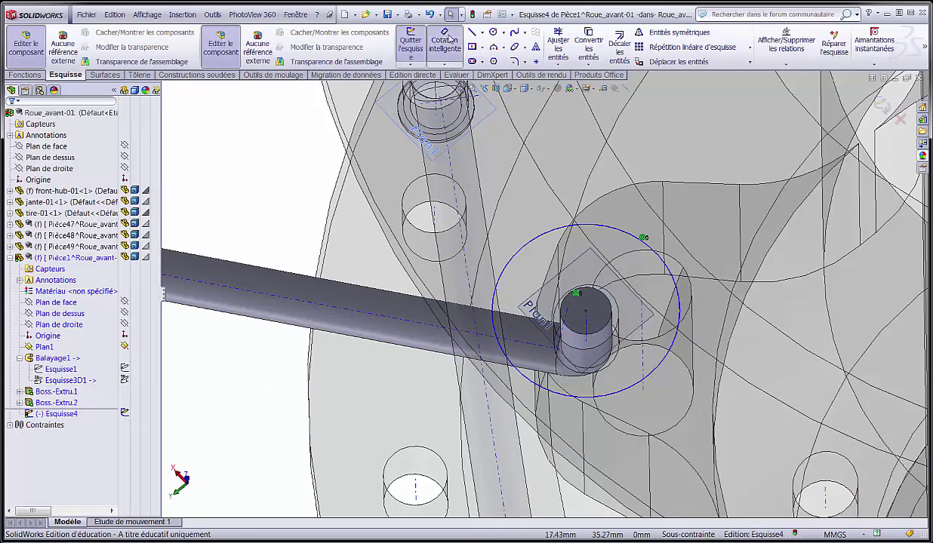
# - Dimension the circle's diameter at 3 mm
pyautogui.click(522, 251)
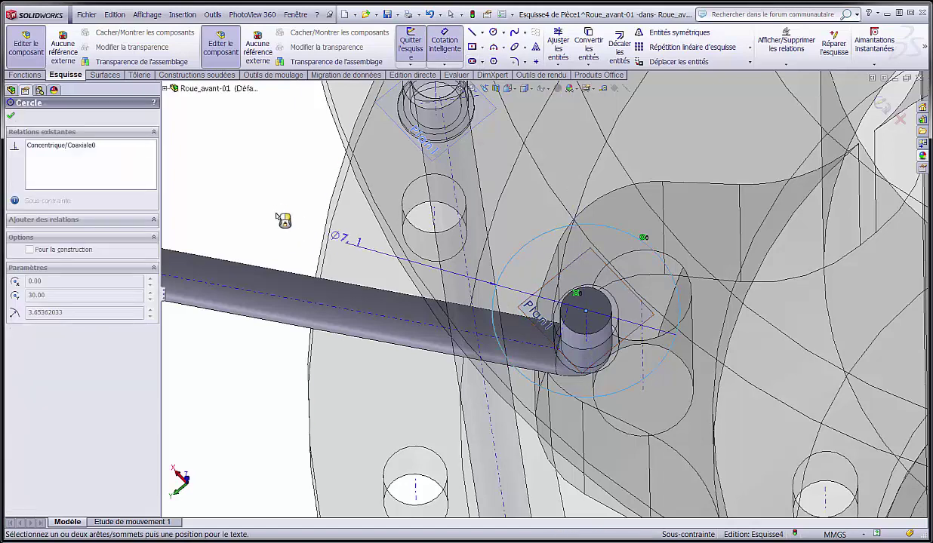
pyautogui.click(286, 215)
pyautogui.write('3')
pyautogui.press('Return')
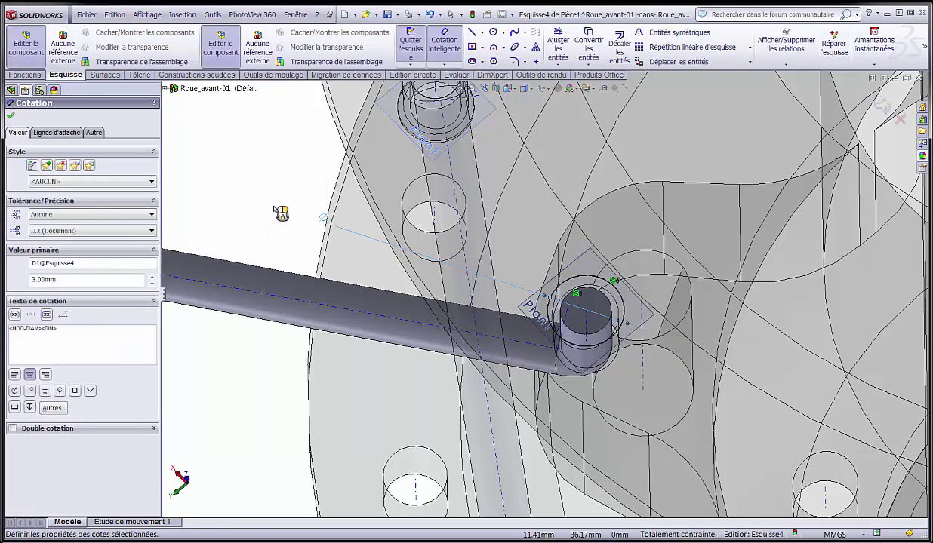
# - Finish the sketch and extrude the circle 0.20 mm as a flat head on the spoke's bent end
pyautogui.click(885, 103)
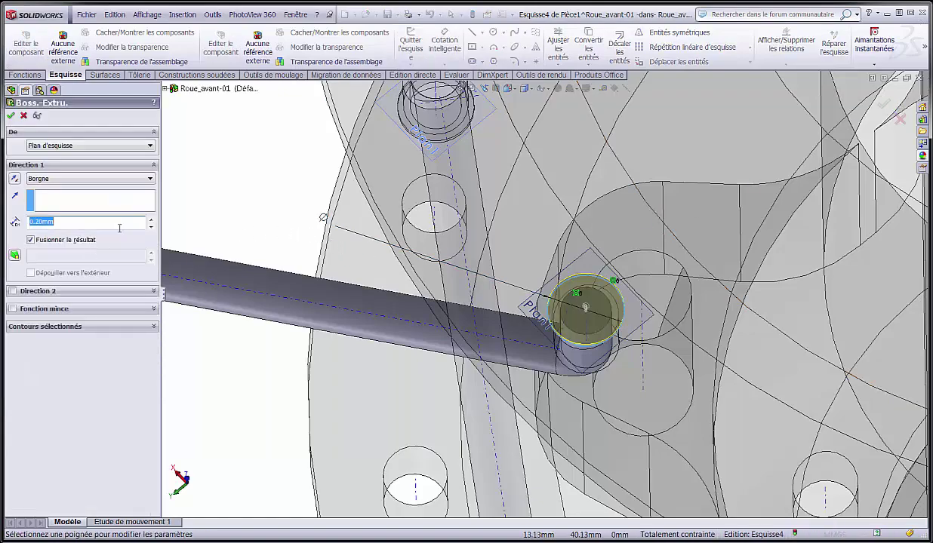
pyautogui.press('Return')
pyautogui.click(228, 201)
pyautogui.moveTo(228, 201); pyautogui.dragTo(360, 240, button='middle')
pyautogui.scroll(3, 360, 239)
pyautogui.scroll(-3, 680, 143)
pyautogui.scroll(2, 400, 181)
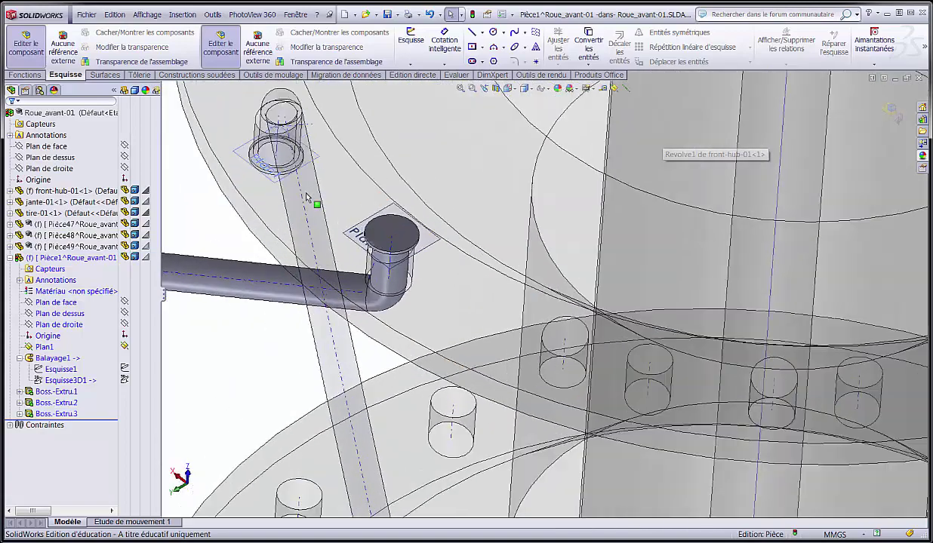
pyautogui.scroll(-1, 303, 196)
# - Highlight the head's extrusion and examine its thickness and position on the spoke end from the side
pyautogui.click(57, 413)
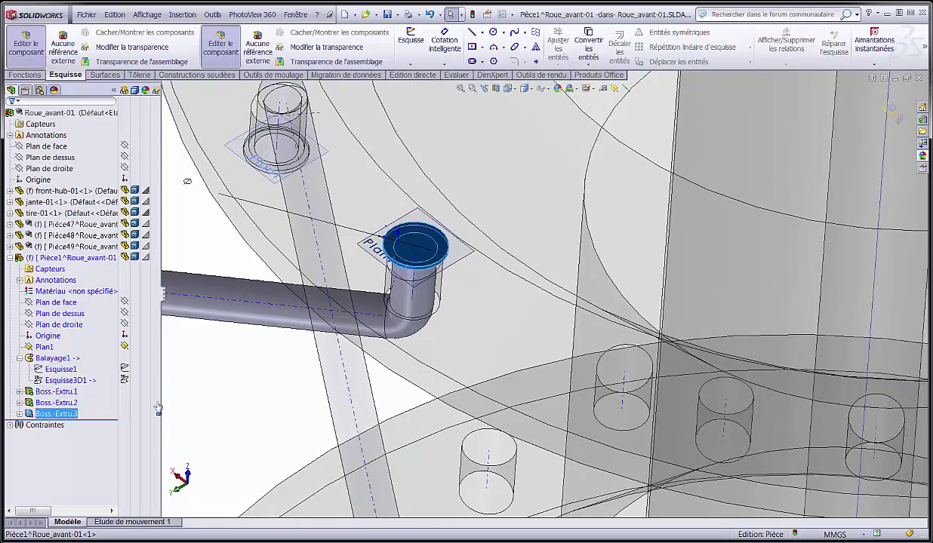
pyautogui.moveTo(466, 211); pyautogui.dragTo(441, 221, button='middle')
pyautogui.scroll(-5, 458, 212)
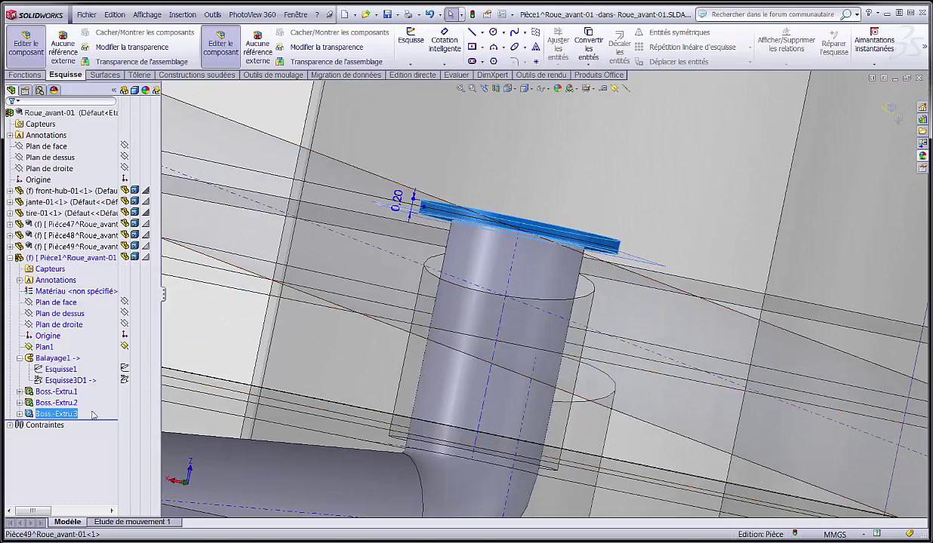
pyautogui.click(57, 414)
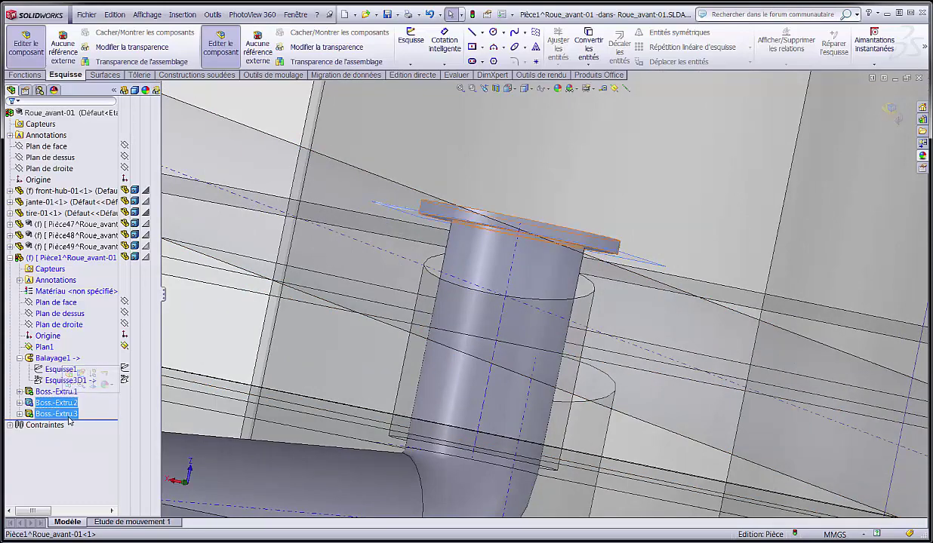
pyautogui.keyDown('ctrl'); pyautogui.click(59, 404); pyautogui.keyUp('ctrl')
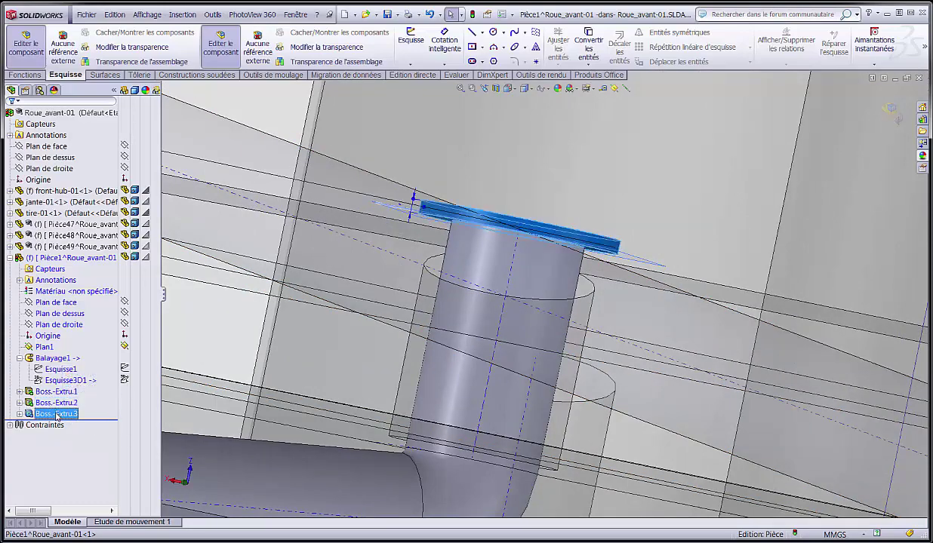
pyautogui.scroll(7, 514, 206)
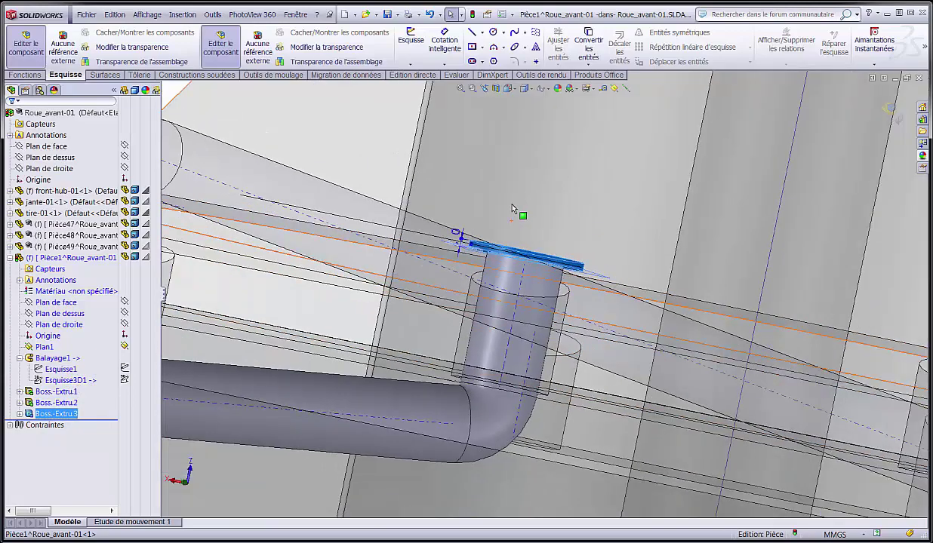
pyautogui.click(353, 150)
# - Add a 0.50 mm non-elliptical dome on the outer face of the spoke's flat head
pyautogui.moveTo(353, 150)
pyautogui.mouseDown(button='middle')
pyautogui.moveTo(327, 160)
pyautogui.moveTo(306, 212)
pyautogui.mouseUp(button='middle')
pyautogui.click(24, 75)
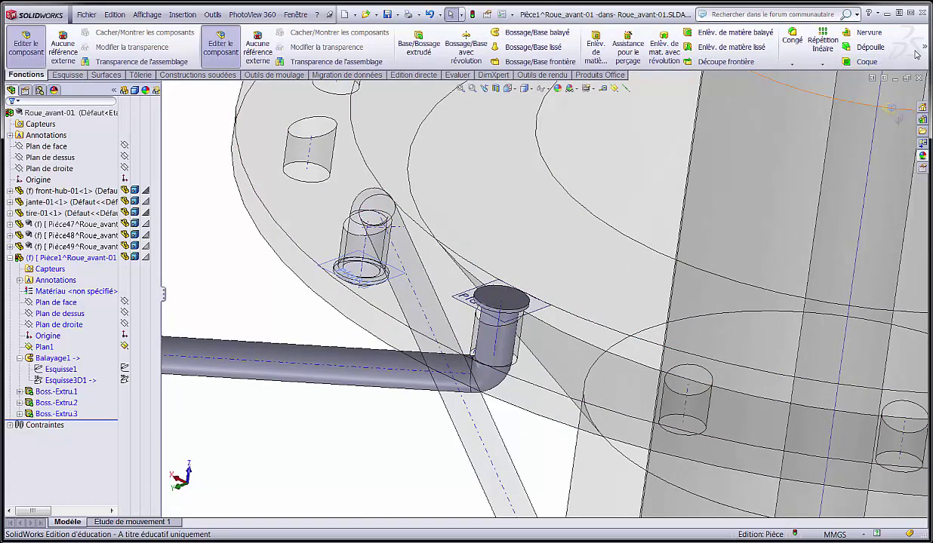
pyautogui.moveTo(925, 47)
pyautogui.click(883, 94)
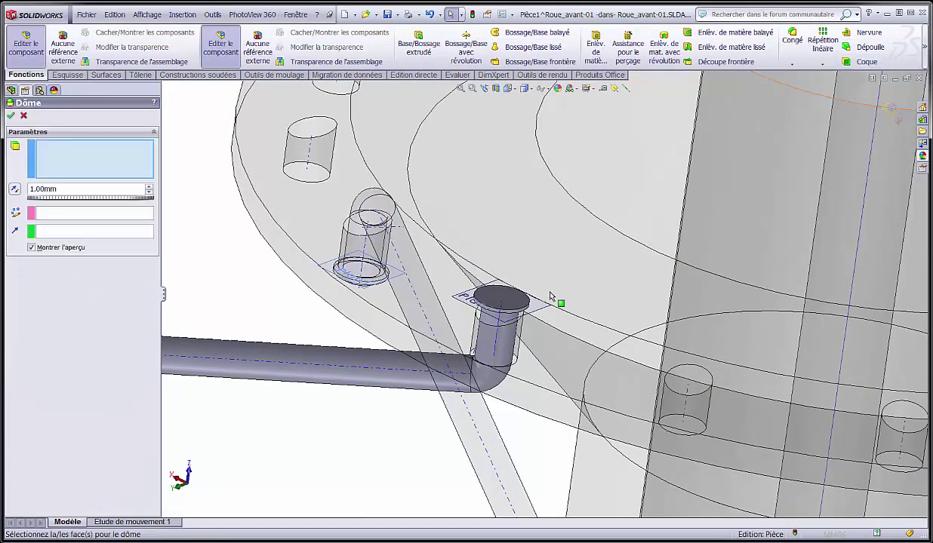
pyautogui.click(516, 301)
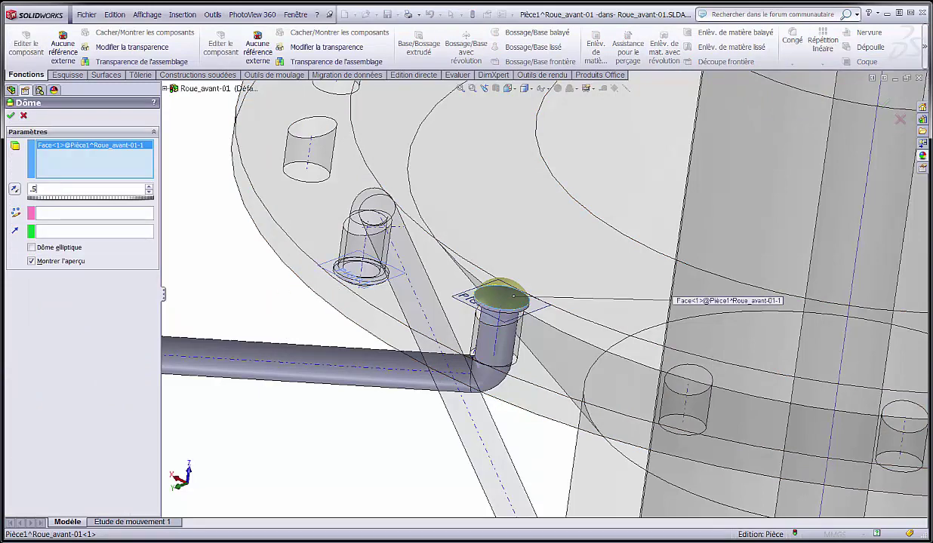
pyautogui.click(55, 189)
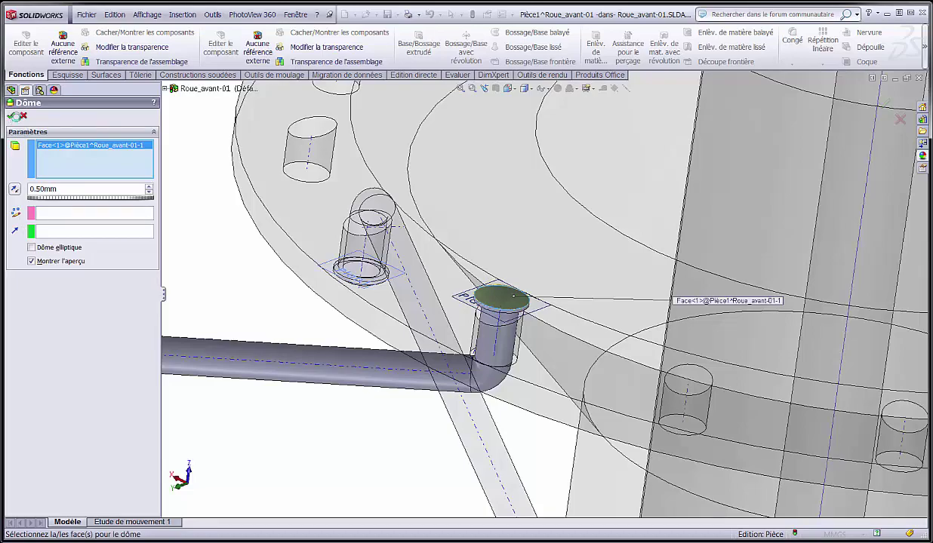
pyautogui.click(16, 117)
pyautogui.scroll(-2, 528, 287)
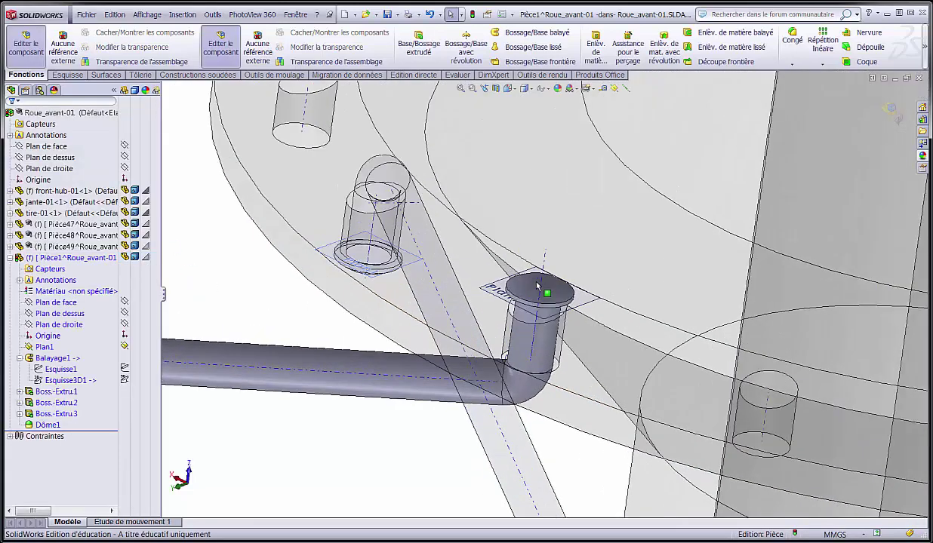
# - Stop editing the spoke part in context and return to the wheel assembly
pyautogui.moveTo(538, 285); pyautogui.dragTo(622, 308, button='middle')
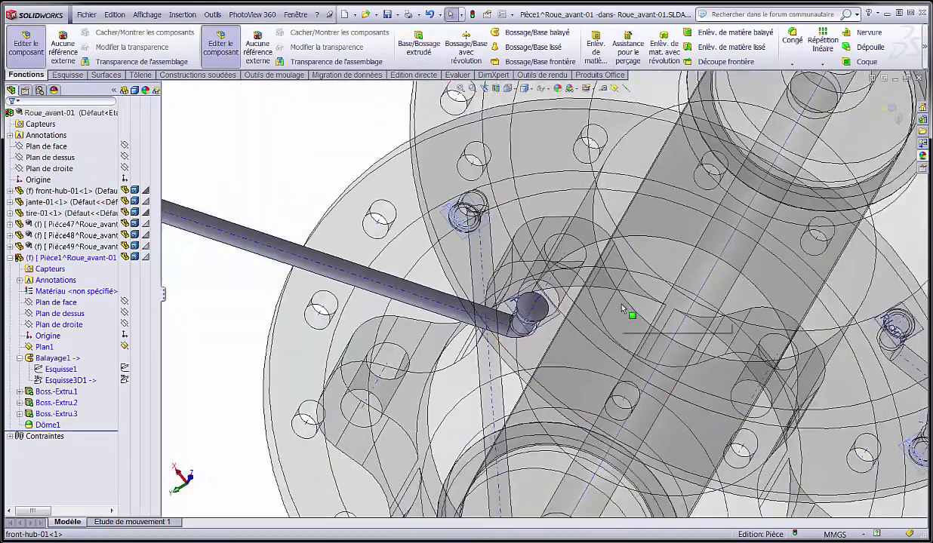
pyautogui.scroll(3, 623, 308)
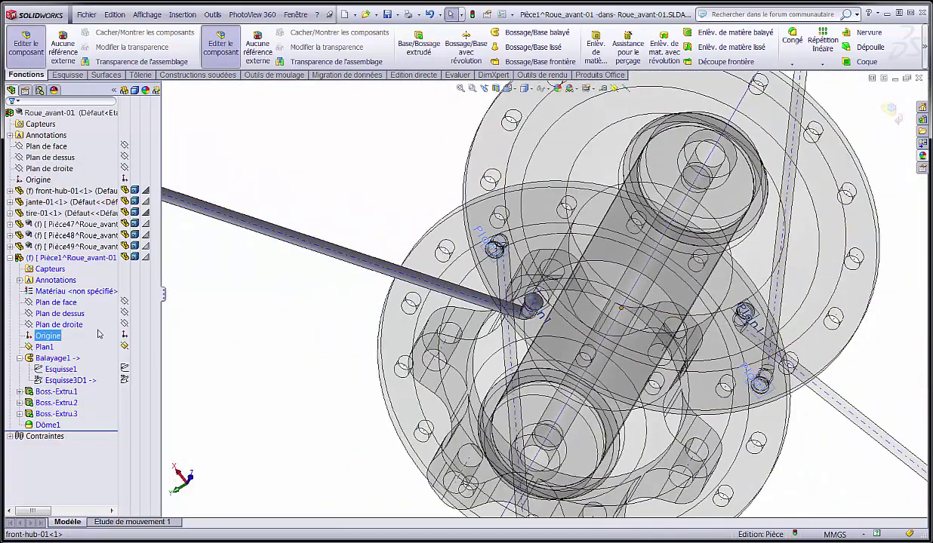
pyautogui.scroll(-5, 727, 328)
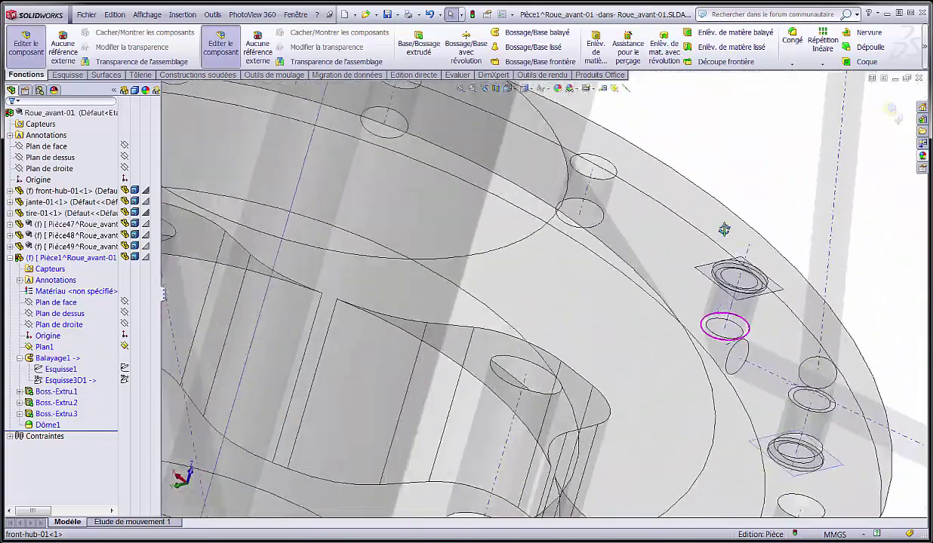
pyautogui.moveTo(724, 230); pyautogui.dragTo(730, 271, button='middle')
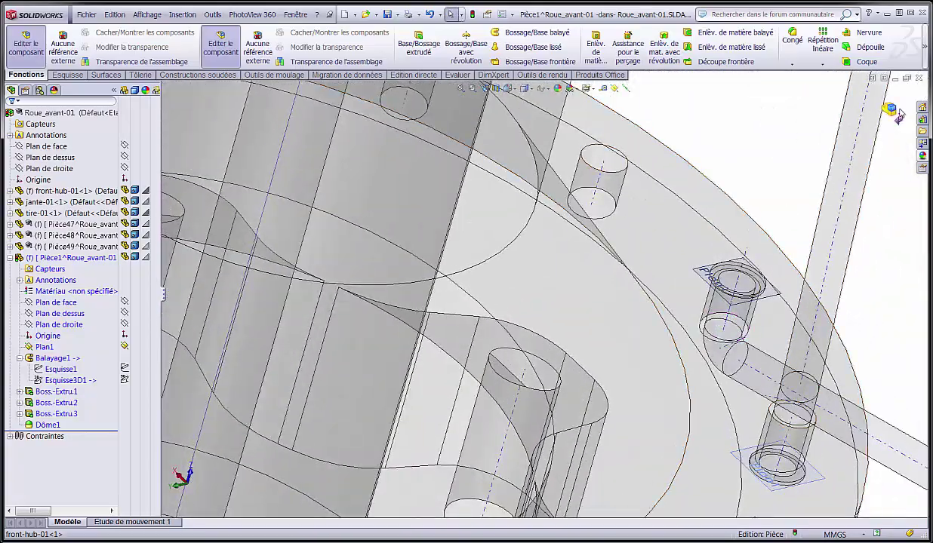
pyautogui.click(891, 110)
pyautogui.scroll(5, 427, 385)
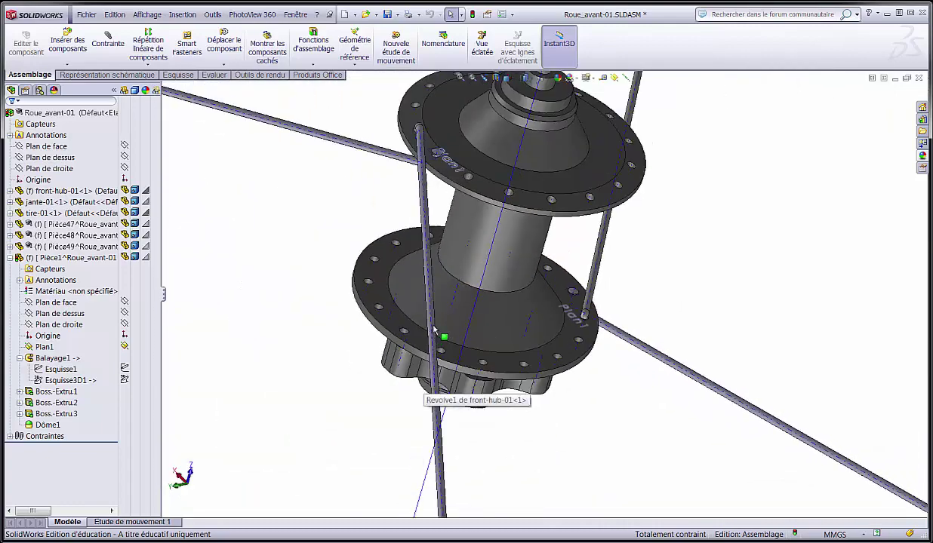
pyautogui.scroll(2, 462, 161)
pyautogui.scroll(-5, 403, 249)
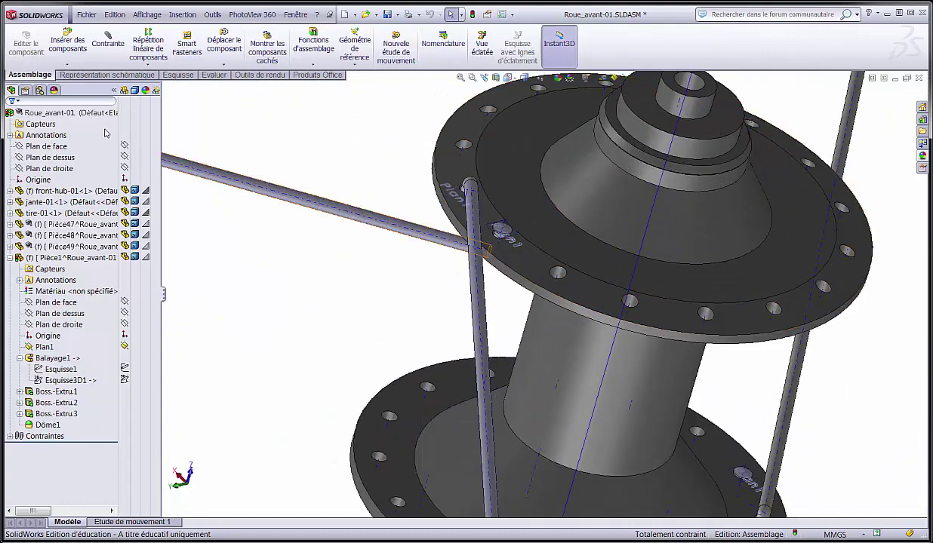
# - Hide the temporary axes and the planes in the wheel assembly
pyautogui.click(147, 15)
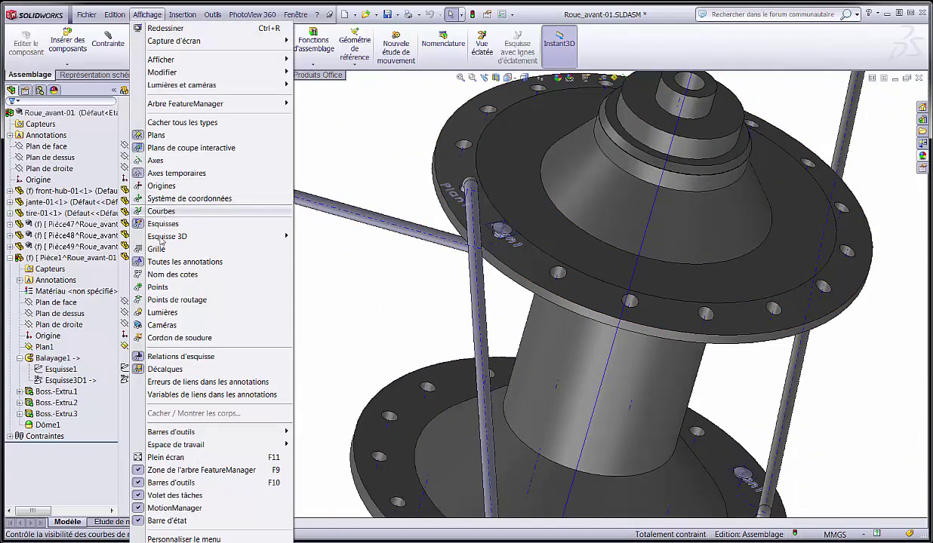
pyautogui.click(159, 172)
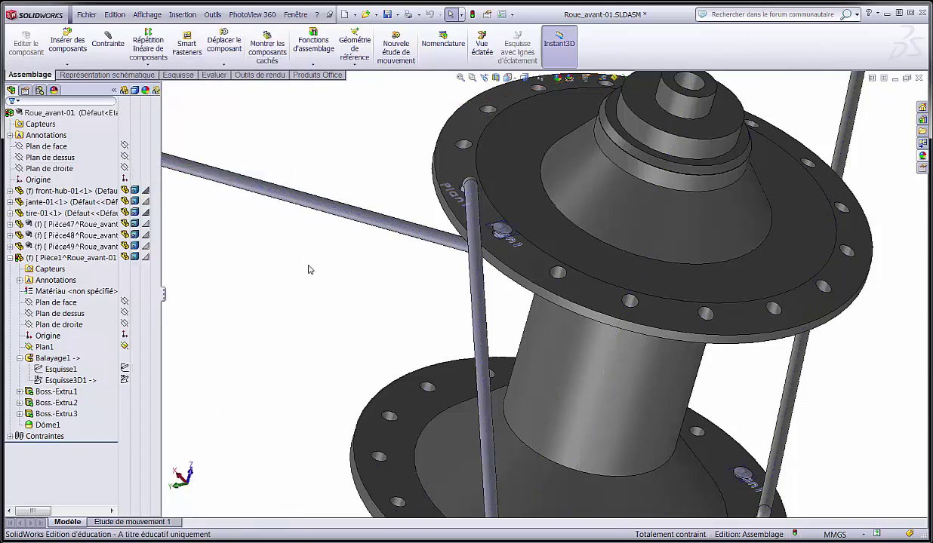
pyautogui.click(147, 14)
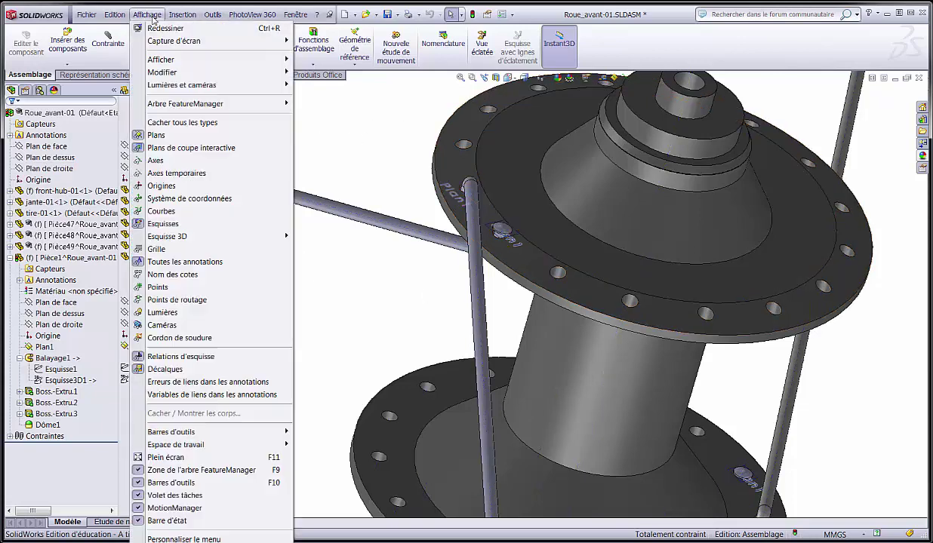
pyautogui.click(157, 135)
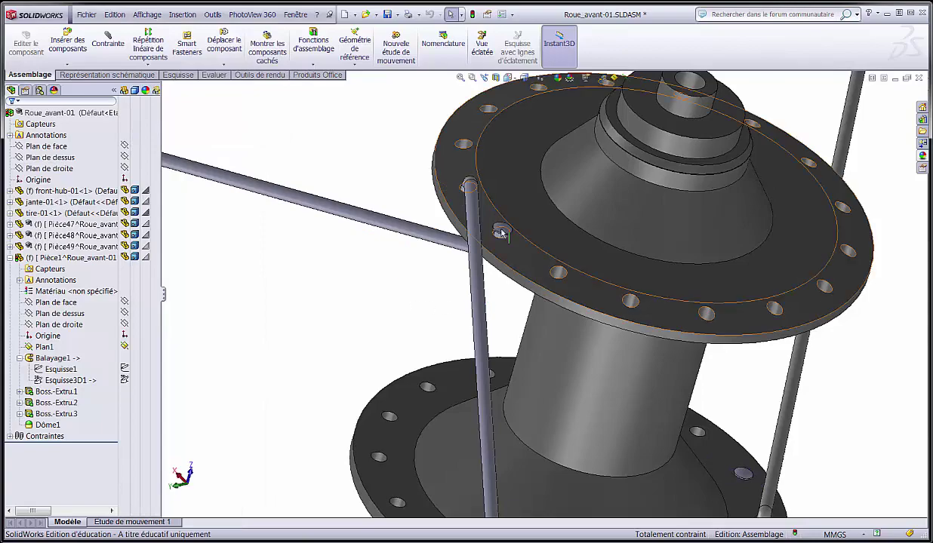
# - Examine the wheel assembly from several angles, checking how the spokes run from the hub flanges to the rim
pyautogui.moveTo(501, 233); pyautogui.dragTo(521, 353, button='middle')
pyautogui.scroll(5, 498, 259)
pyautogui.scroll(3, 541, 295)
pyautogui.scroll(2, 504, 298)
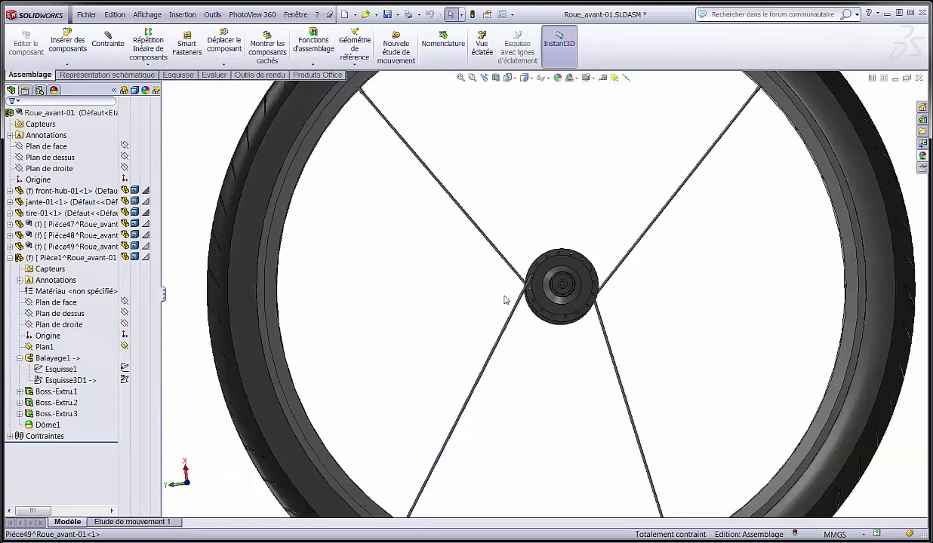
pyautogui.moveTo(504, 298); pyautogui.dragTo(436, 276, button='middle')
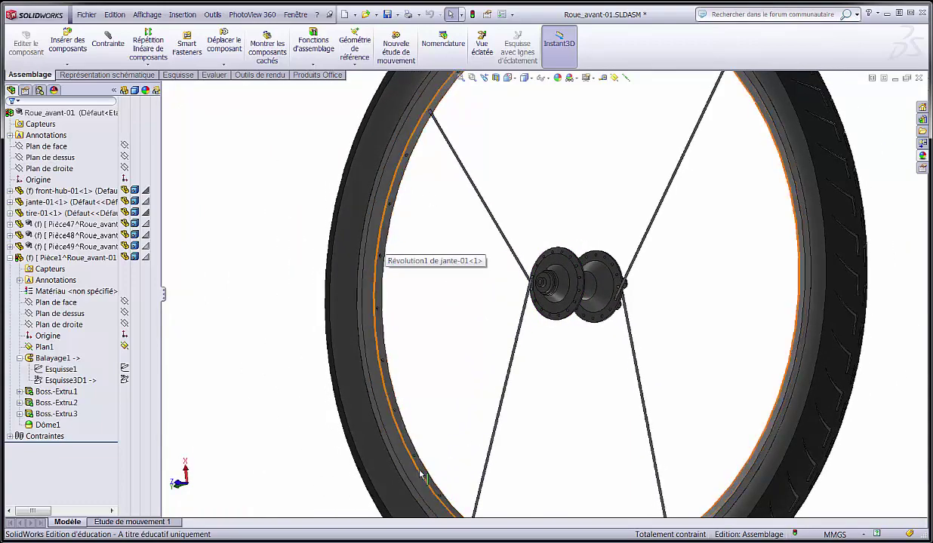
pyautogui.scroll(3, 465, 453)
pyautogui.scroll(-4, 469, 386)
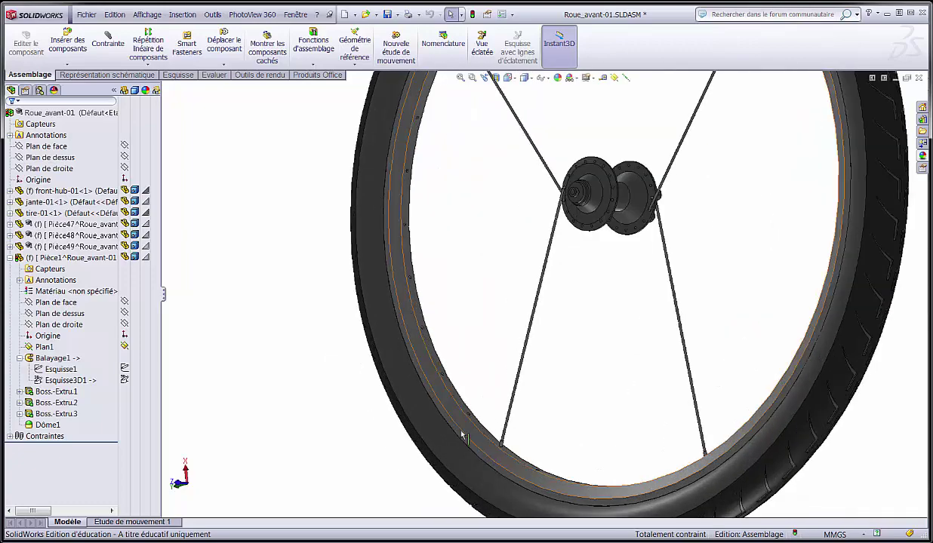
pyautogui.scroll(3, 469, 387)
pyautogui.moveTo(469, 386); pyautogui.dragTo(727, 148, button='middle')
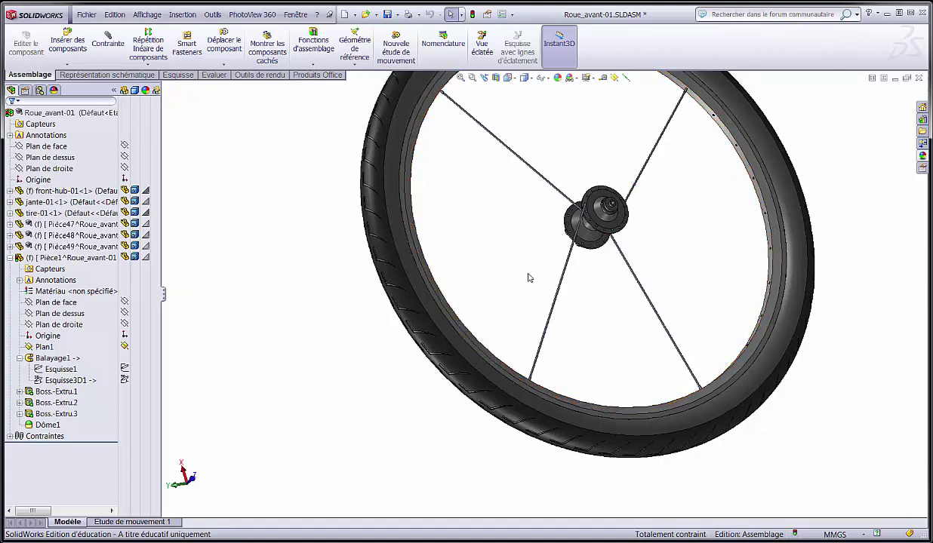
pyautogui.moveTo(526, 277); pyautogui.dragTo(452, 193, button='middle')
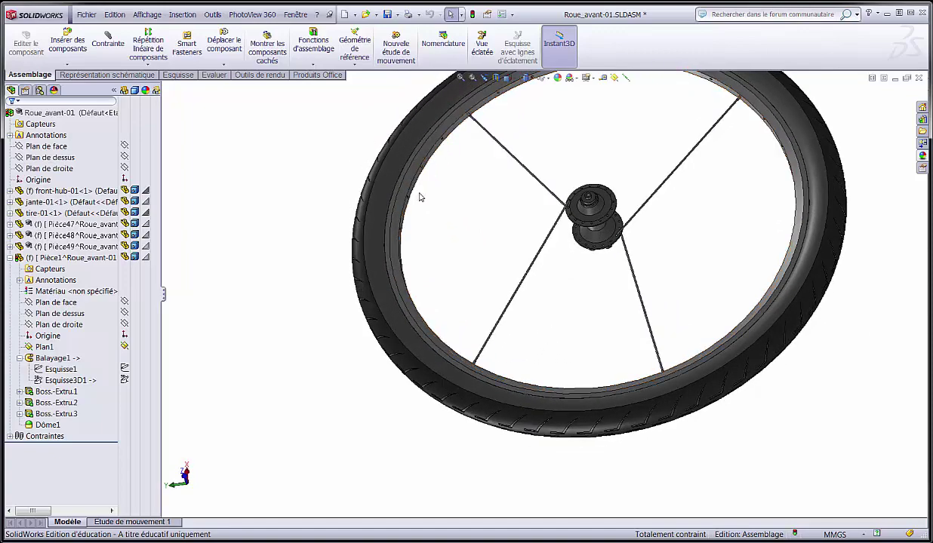
pyautogui.moveTo(409, 243); pyautogui.dragTo(400, 303, button='middle')
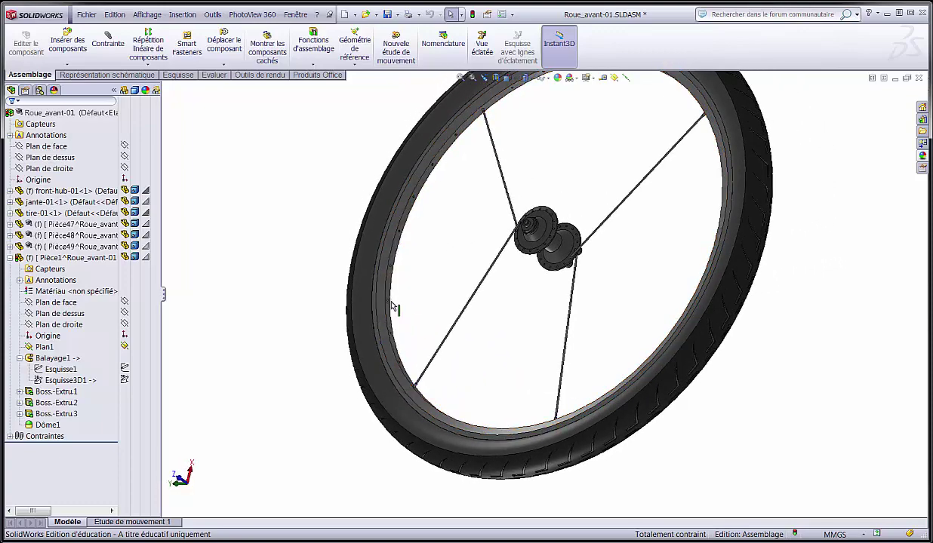
pyautogui.press('f')
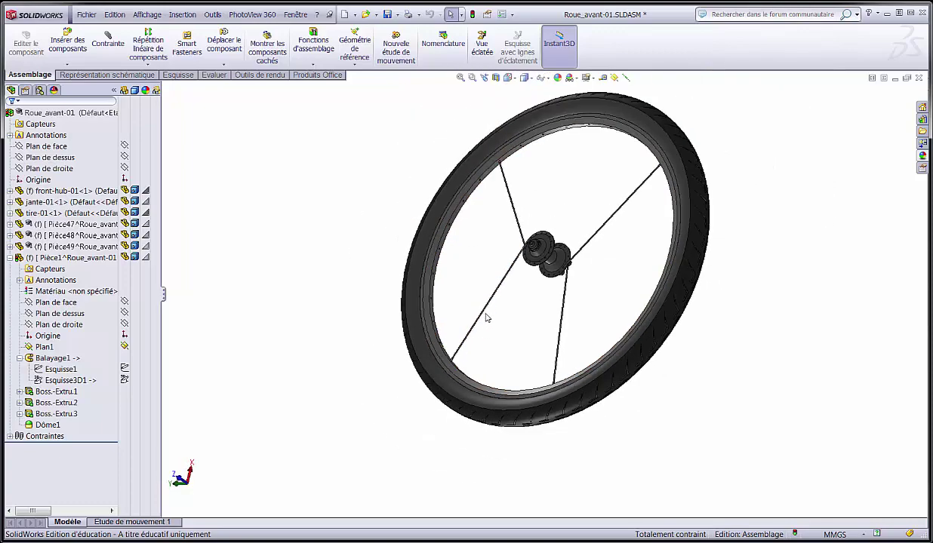
pyautogui.moveTo(486, 318); pyautogui.dragTo(514, 294, button='middle')
pyautogui.scroll(-3, 514, 304)
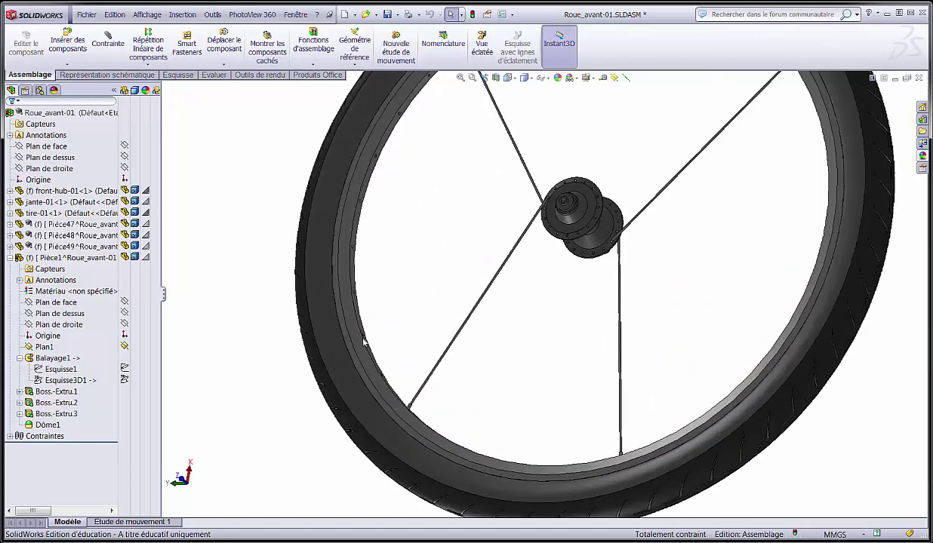
# - Edit the Pièce1 spoke part in context and open the 3D path sketch of its sweep for editing
pyautogui.click(60, 369)
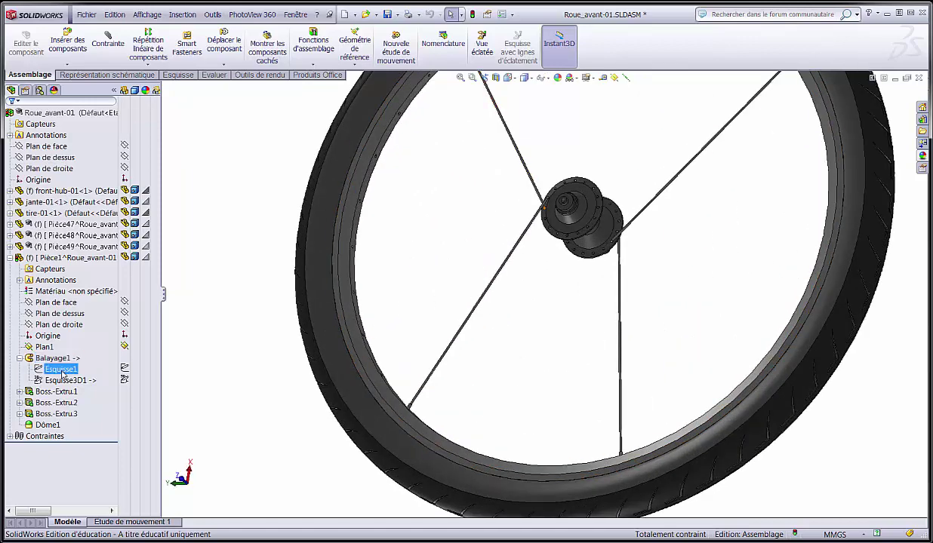
pyautogui.click(65, 258)
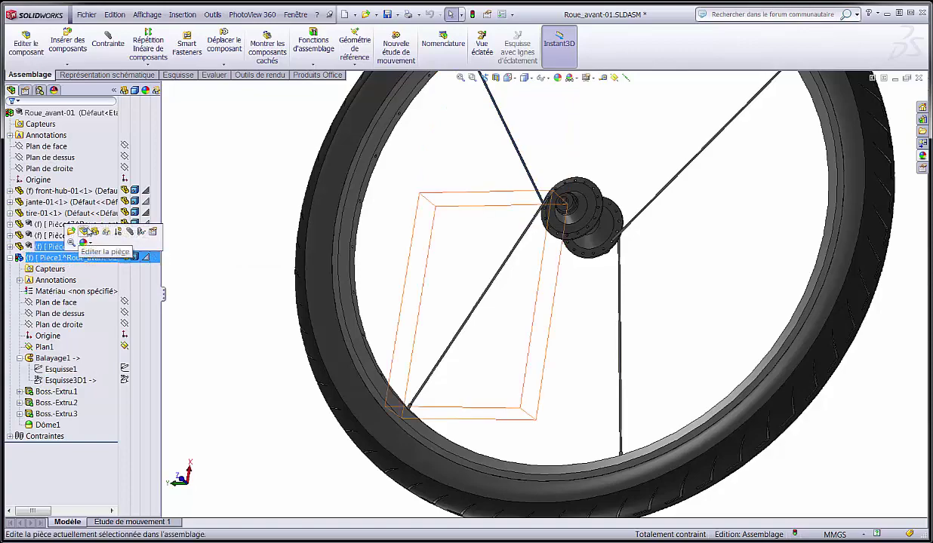
pyautogui.click(84, 231)
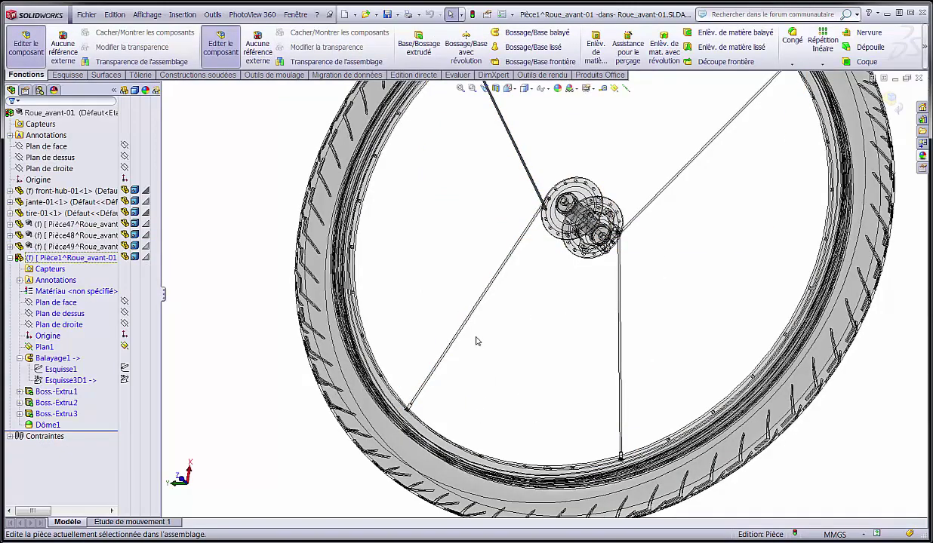
pyautogui.press('f')
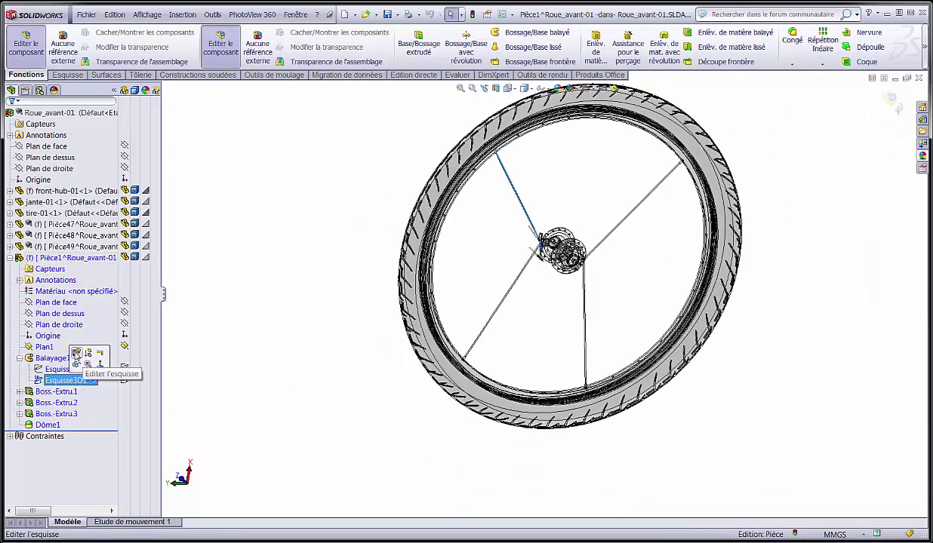
pyautogui.click(76, 354)
pyautogui.scroll(-5, 521, 166)
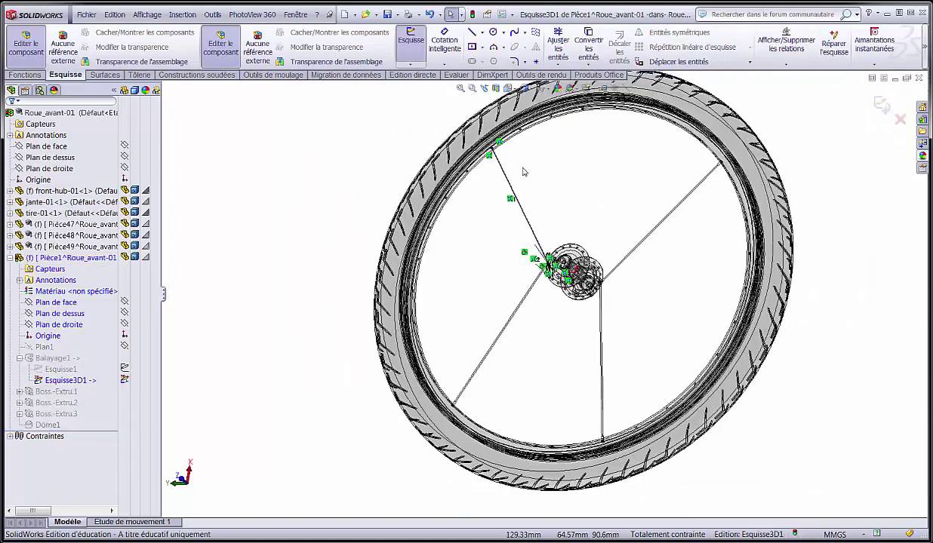
pyautogui.scroll(-3, 520, 163)
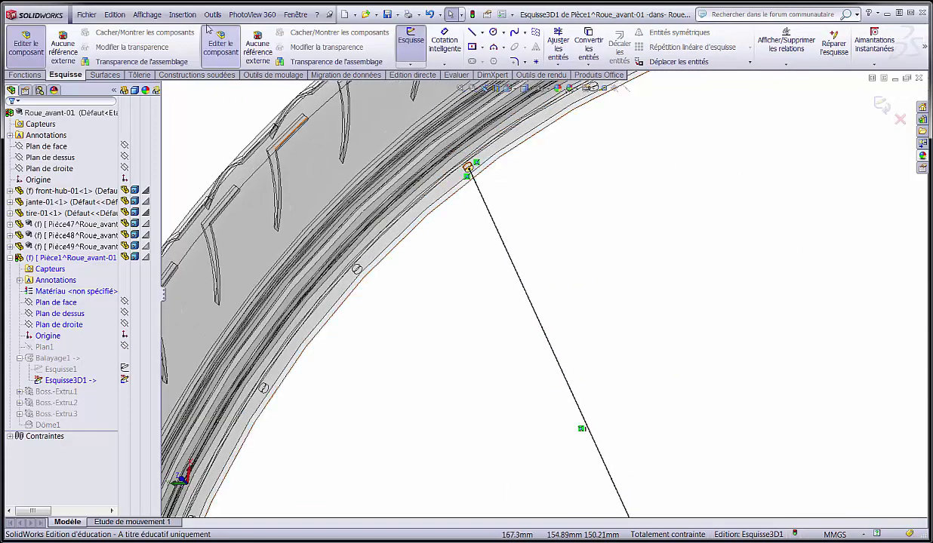
# - Show the temporary axes of the rim holes around the spoke path's outer end
pyautogui.click(137, 16)
pyautogui.click(155, 172)
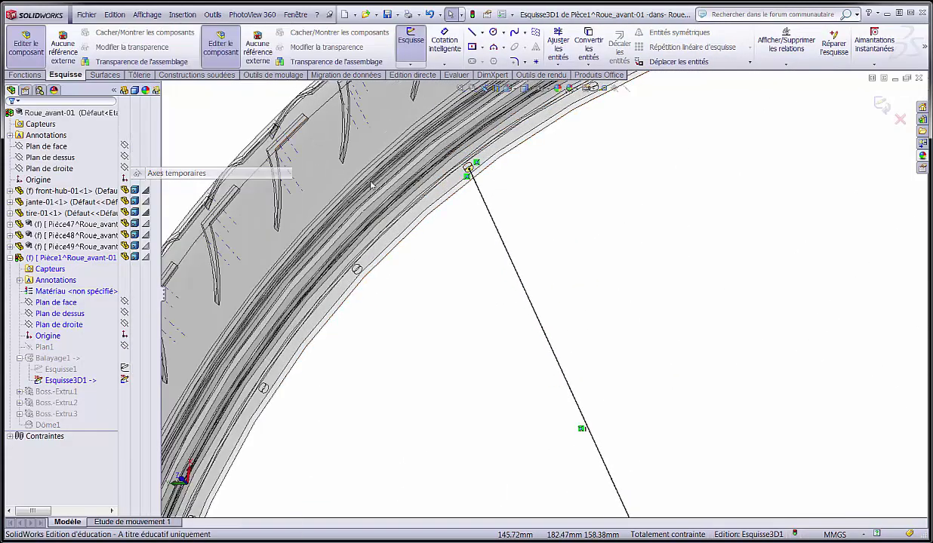
pyautogui.scroll(-6, 528, 196)
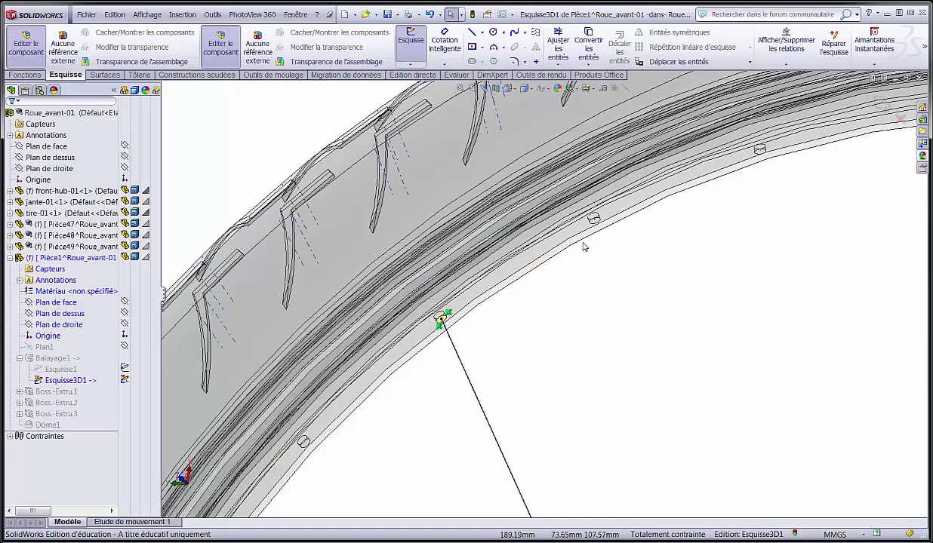
pyautogui.scroll(-2, 341, 414)
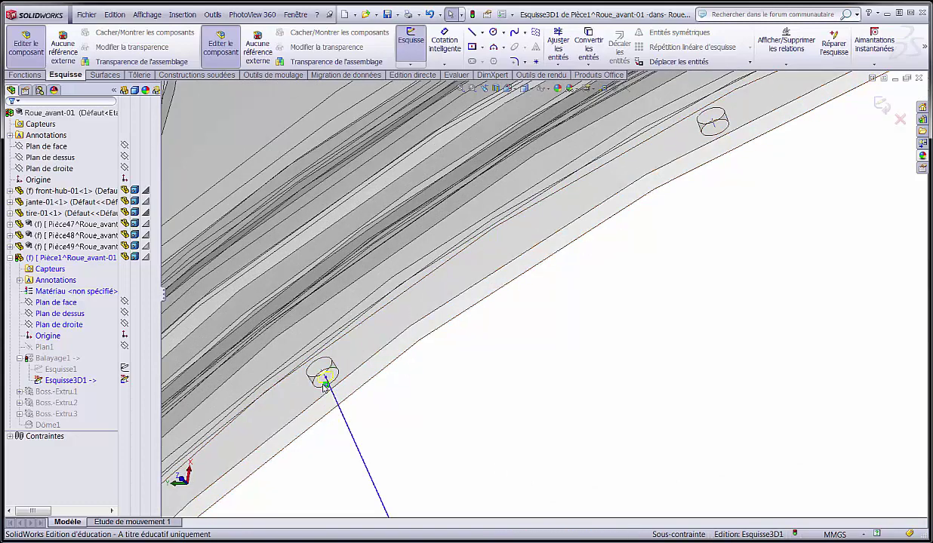
# - Pull the spoke path's rim endpoint away from its hole and make it coincident with the neighbouring rim hole's axis
pyautogui.moveTo(324, 379)
pyautogui.mouseDown()
pyautogui.moveTo(418, 308)
pyautogui.moveTo(656, 181)
pyautogui.moveTo(687, 183)
pyautogui.moveTo(694, 202)
pyautogui.mouseUp()
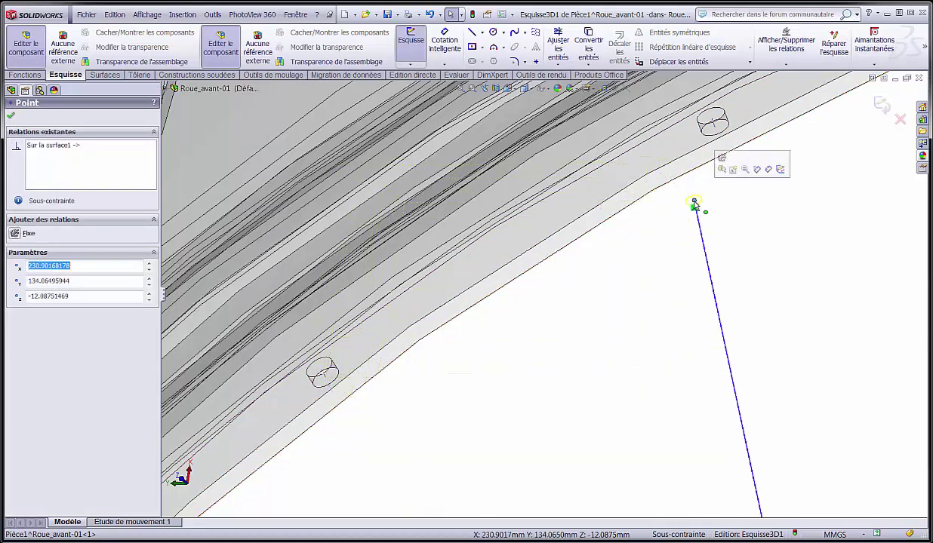
pyautogui.keyDown('ctrl'); pyautogui.click(715, 127); pyautogui.keyUp('ctrl')
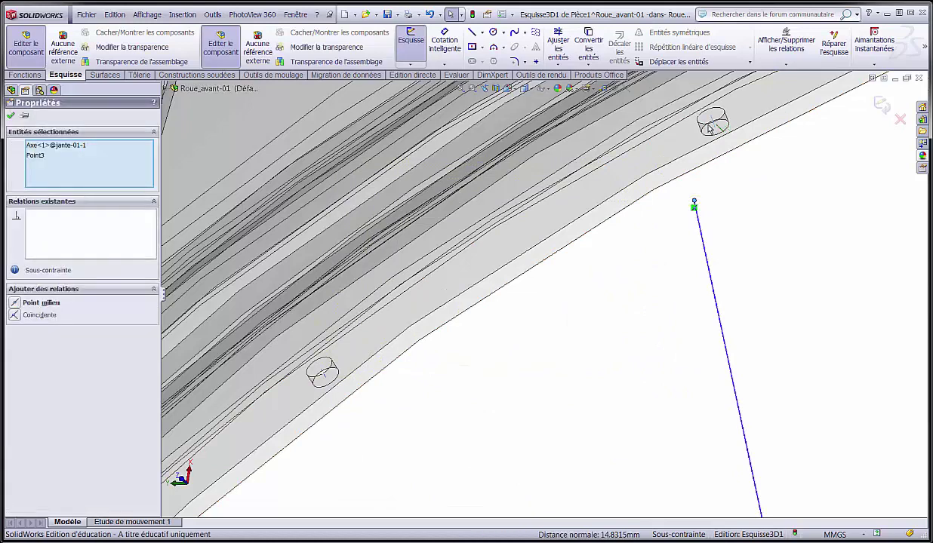
pyautogui.click(15, 318)
pyautogui.click(874, 216)
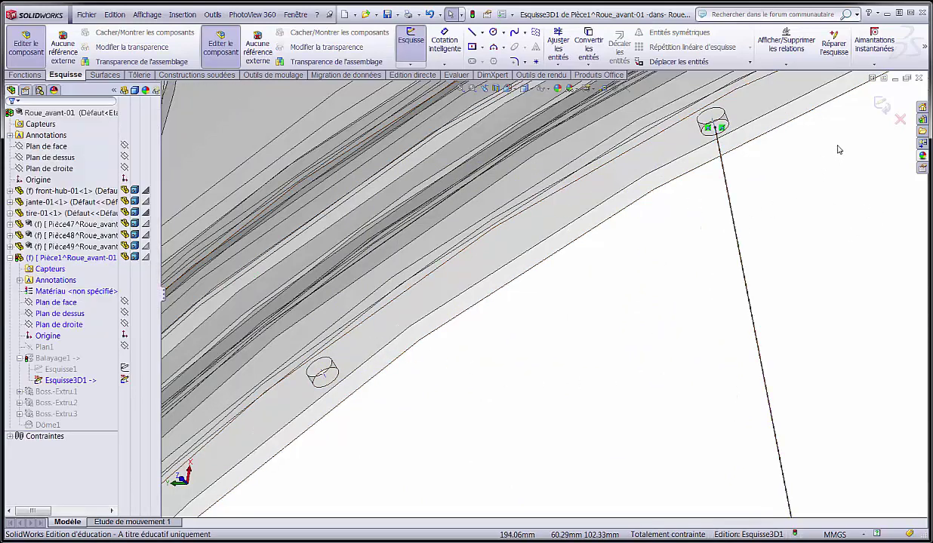
# - Exit the 3D path sketch to rebuild the spoke and return to the wheel assembly
pyautogui.click(888, 104)
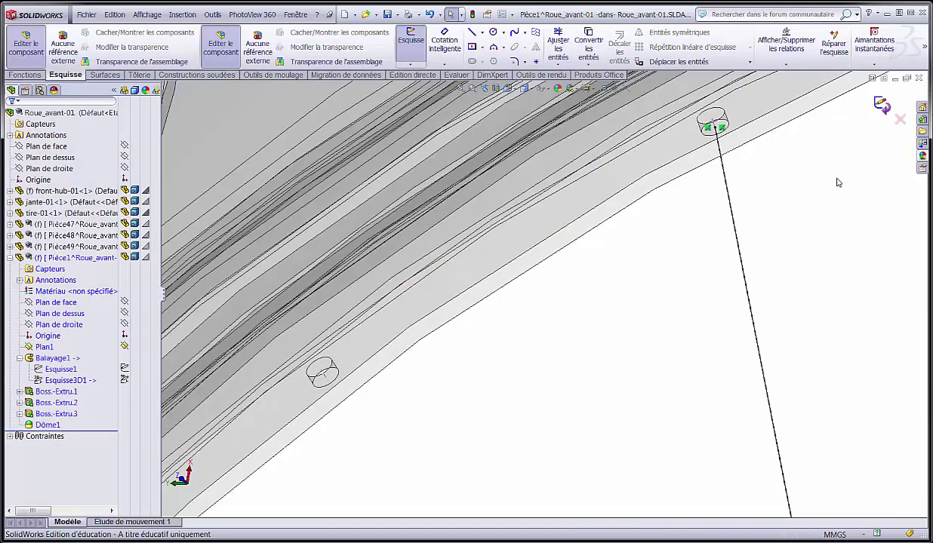
pyautogui.scroll(2, 809, 216)
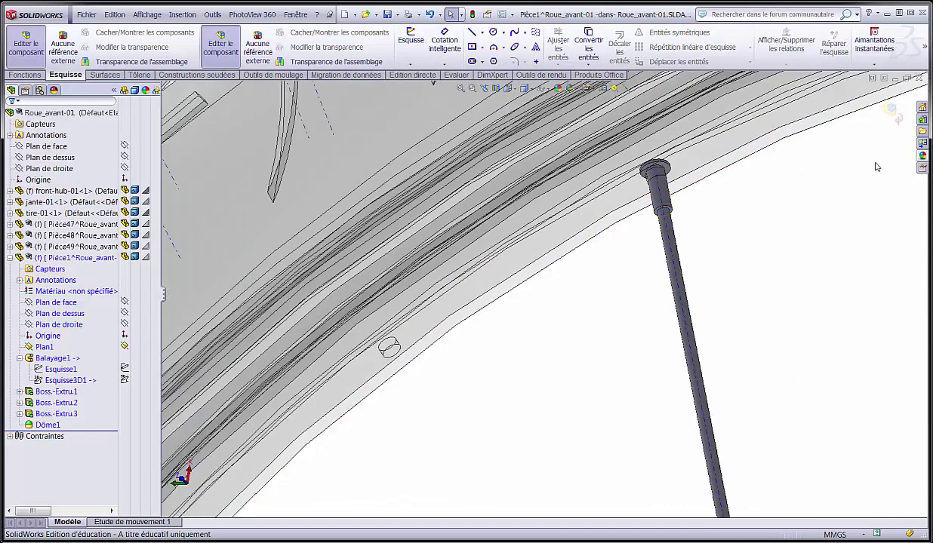
pyautogui.scroll(3, 621, 253)
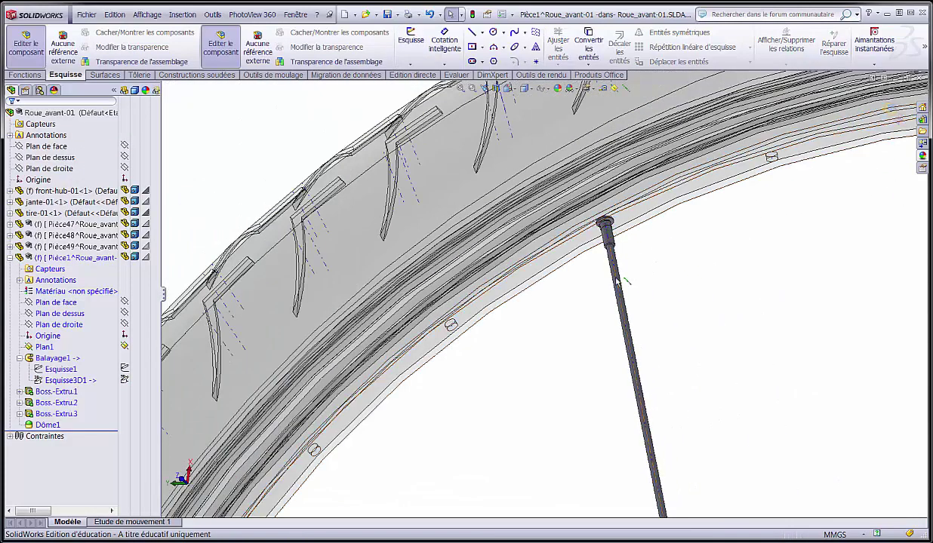
pyautogui.scroll(5, 617, 281)
pyautogui.moveTo(596, 412); pyautogui.dragTo(641, 362, button='middle')
pyautogui.click(890, 112)
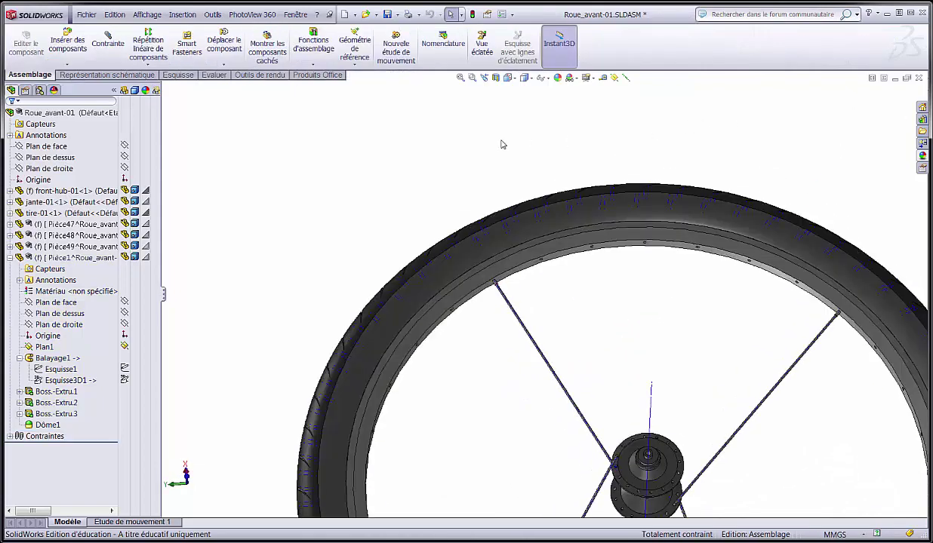
# - Hide the temporary axes in the wheel assembly
pyautogui.scroll(3, 469, 181)
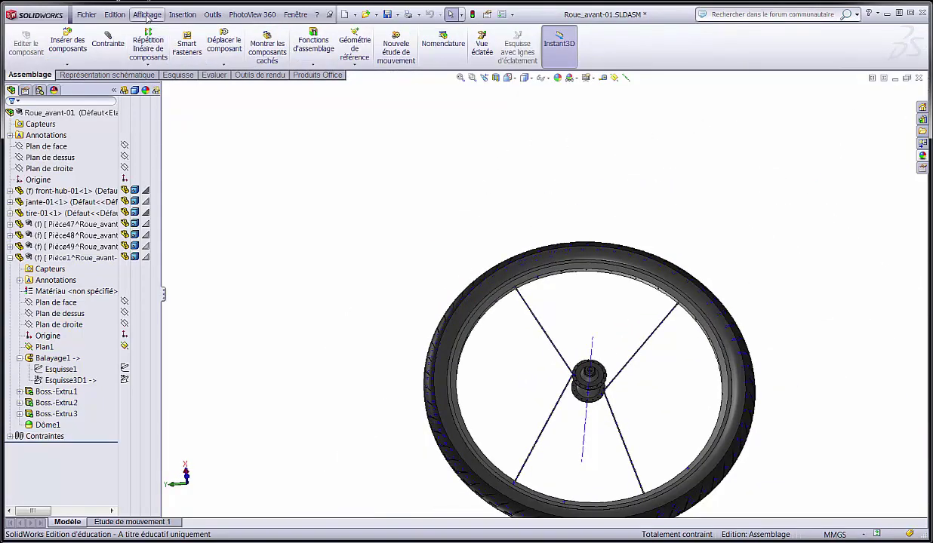
pyautogui.click(147, 15)
pyautogui.click(151, 144)
pyautogui.click(149, 15)
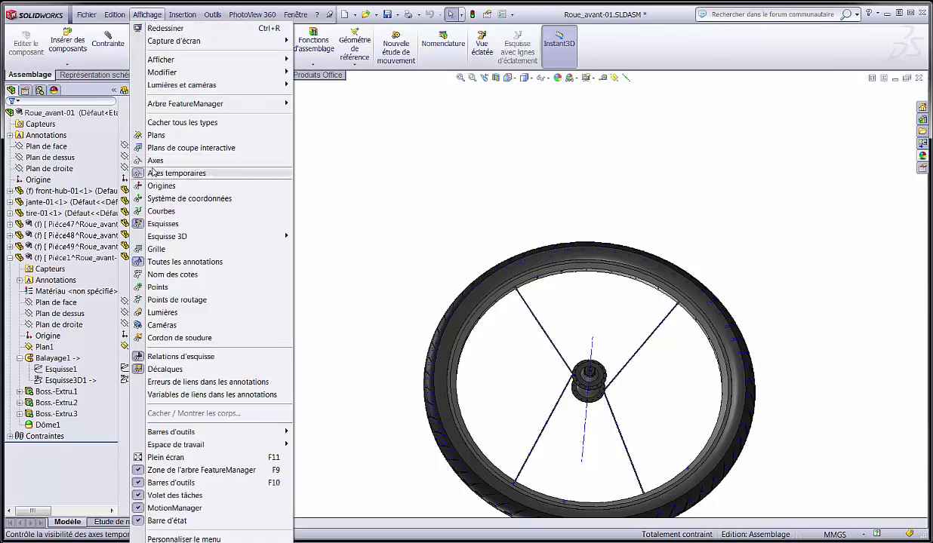
pyautogui.click(155, 167)
pyautogui.scroll(-3, 561, 327)
pyautogui.moveTo(594, 346); pyautogui.dragTo(594, 302, button='middle')
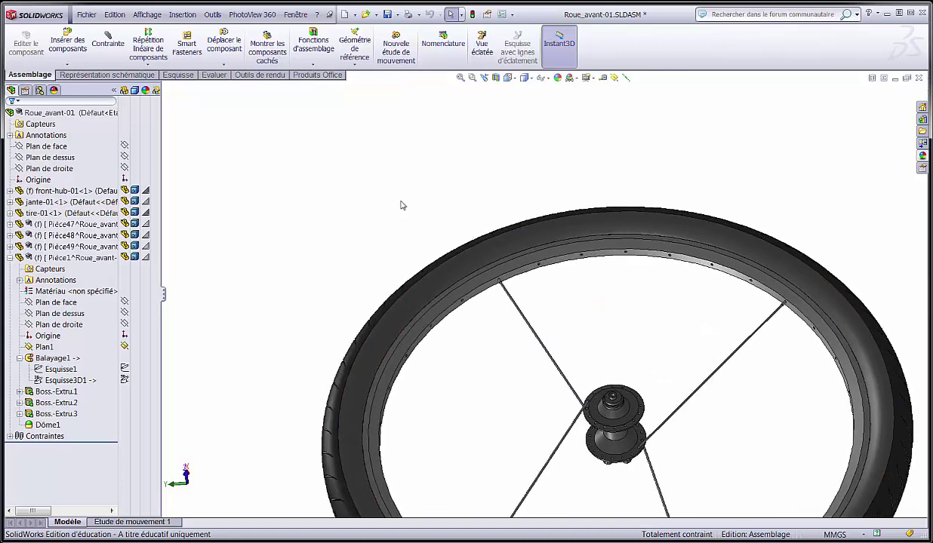